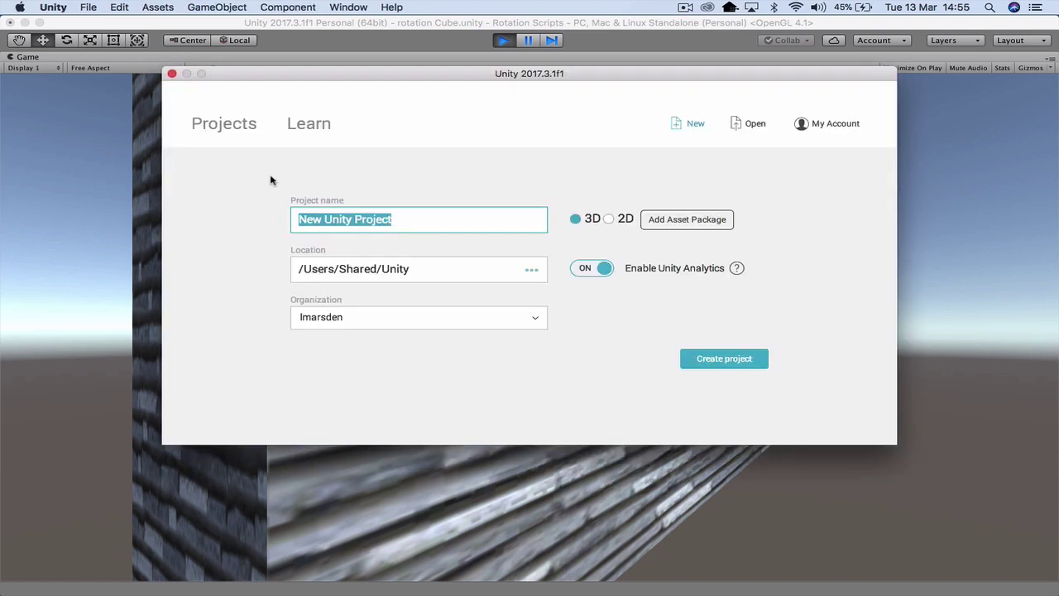
Step: Name the new 3D project 'Images as Textures' and create it
type("Images as Textures")
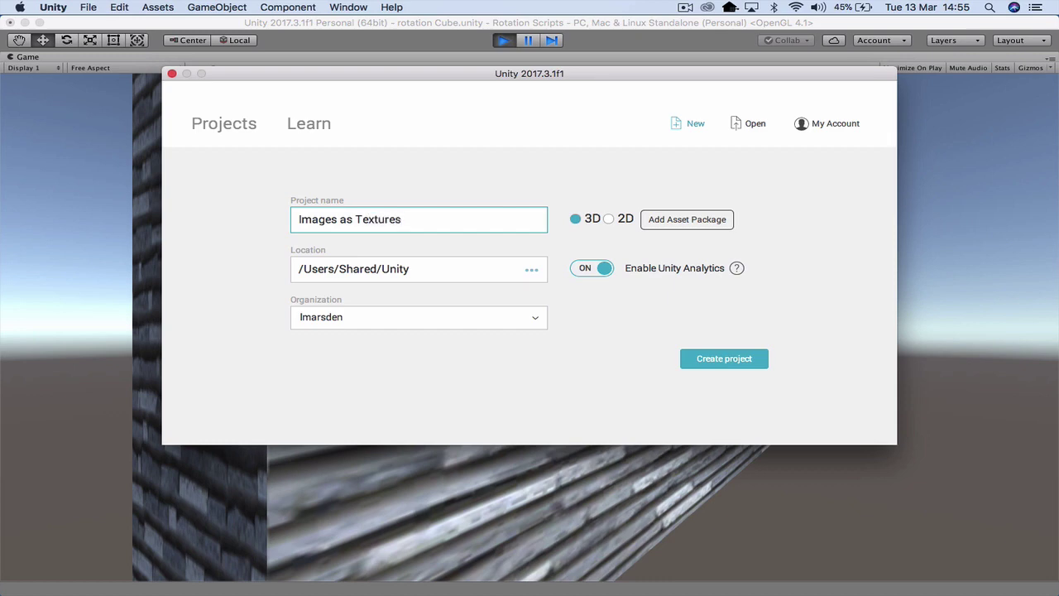
key("Return")
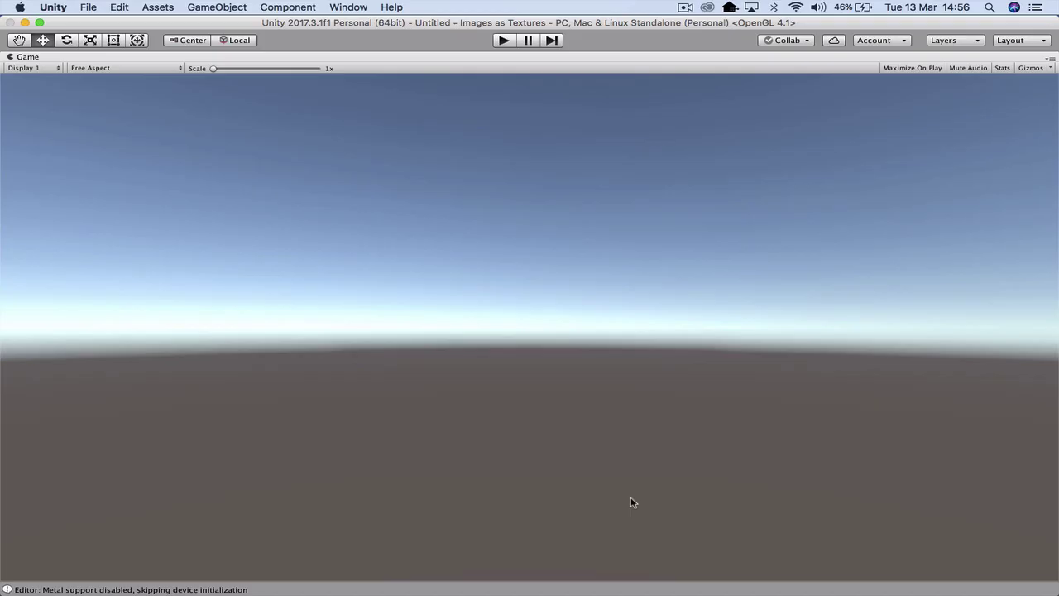
Step: Switch the editor to the Default layout via Window > Layouts > Default
left_click(347, 6)
mouse_move(368, 71)
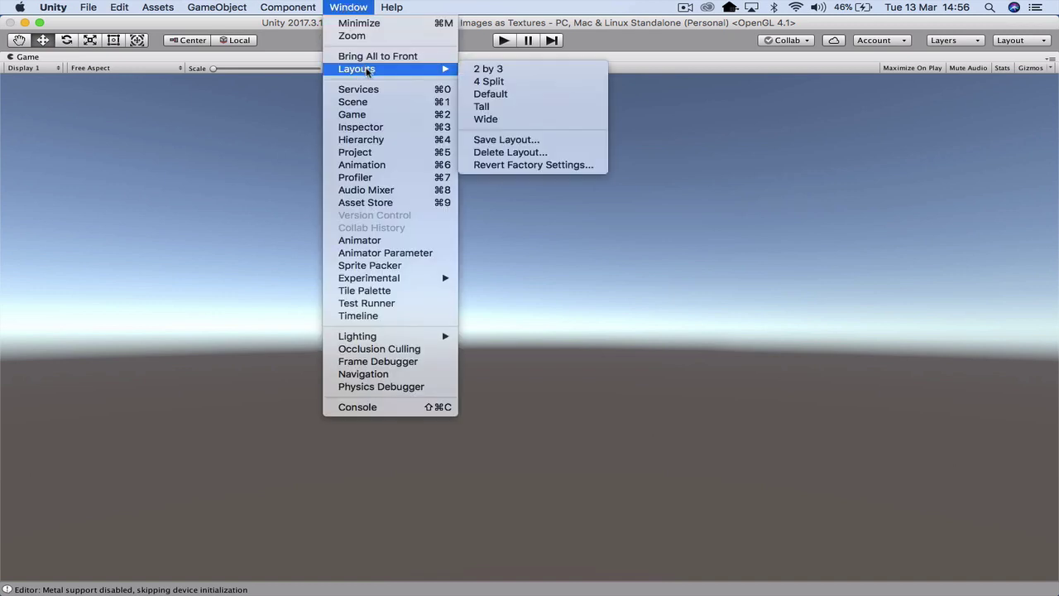
left_click(503, 95)
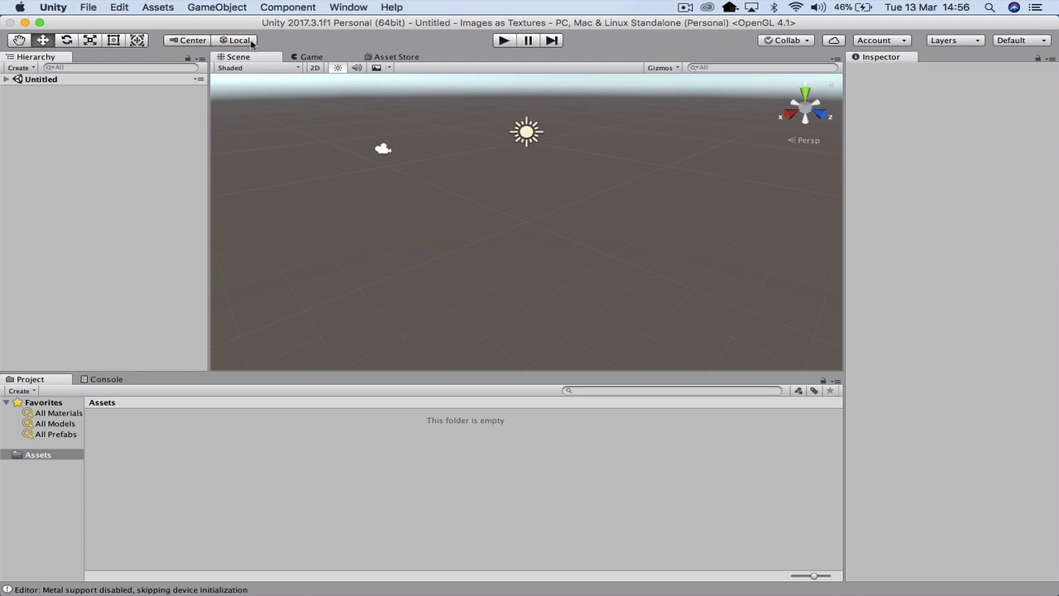
Step: Add a cube to the scene via GameObject > 3D Object > Cube
left_click(220, 7)
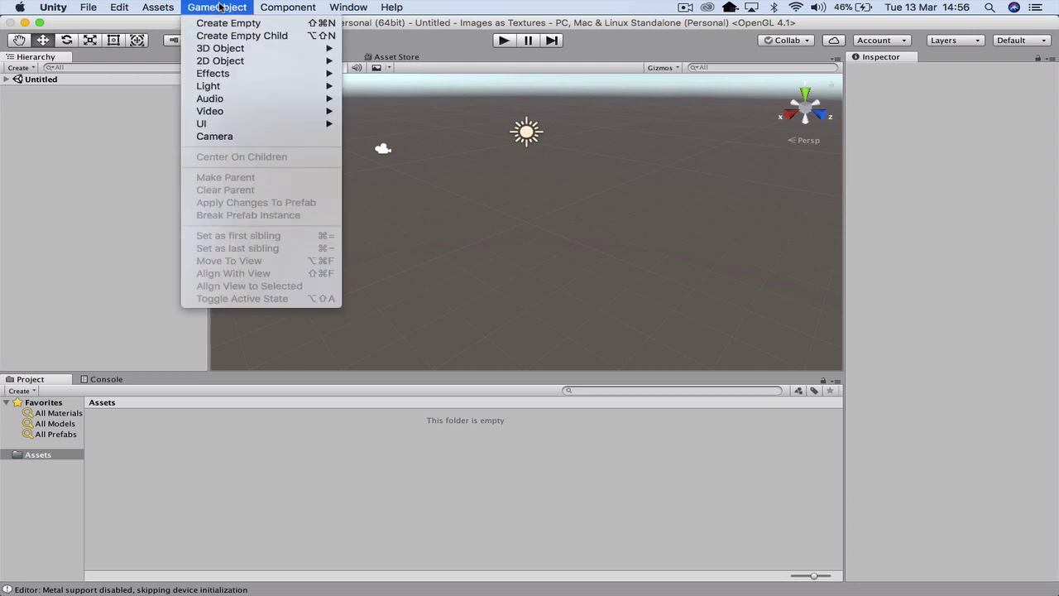
mouse_move(277, 48)
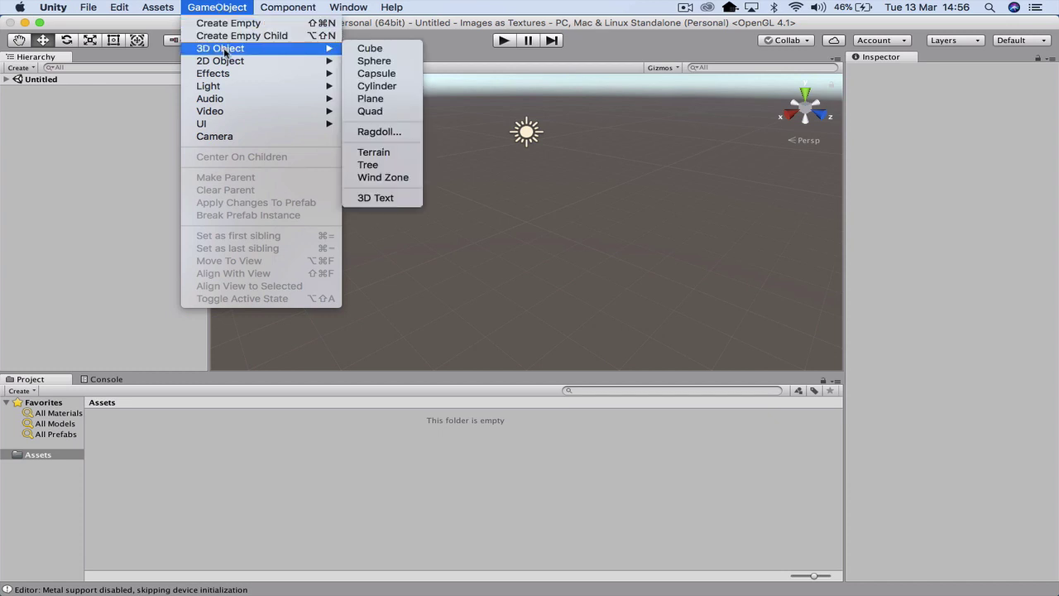
left_click(369, 49)
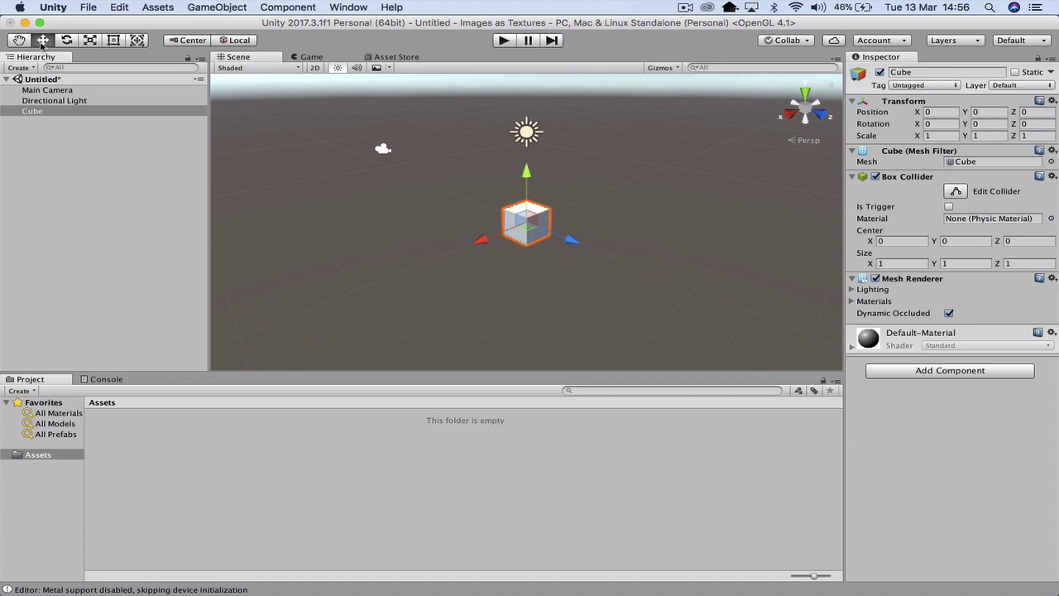
Step: Scale the cube to Y 2.50031 and Z 9.15617 into a long slab
left_click(91, 41)
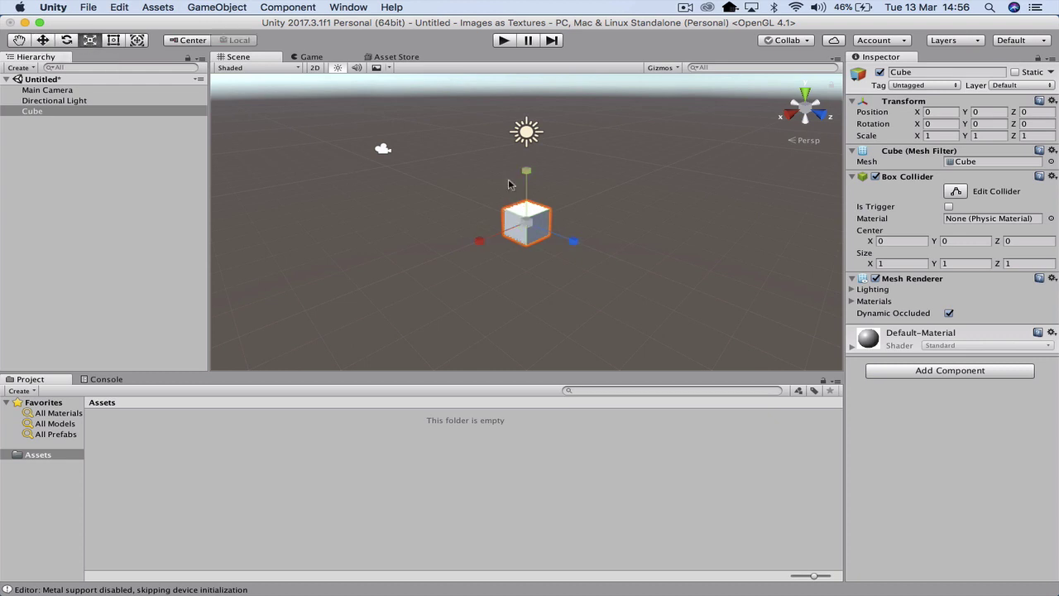
left_click_drag(530, 174, 538, 106)
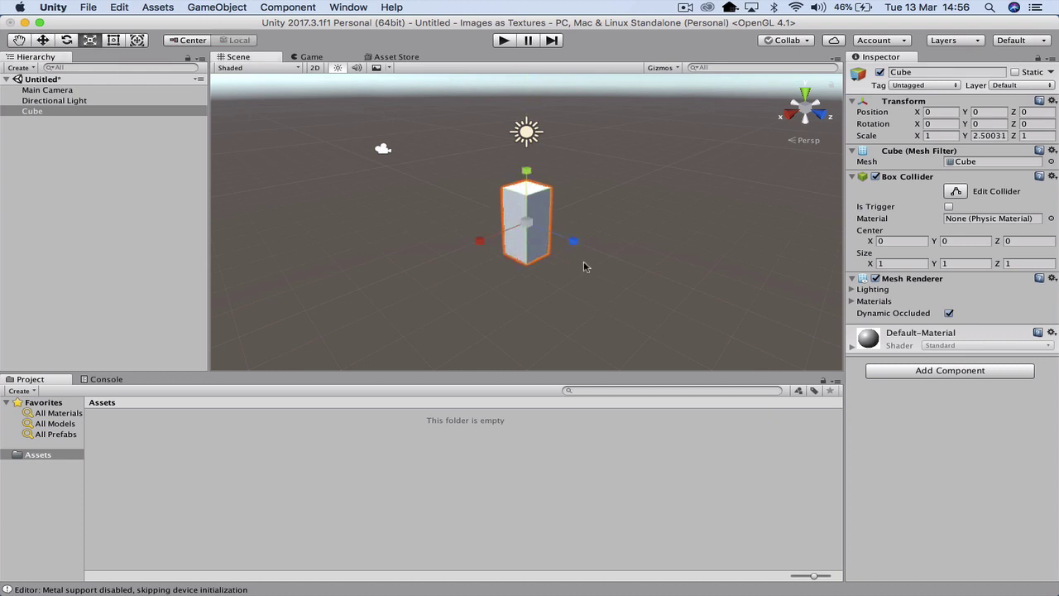
left_click_drag(573, 243, 885, 376)
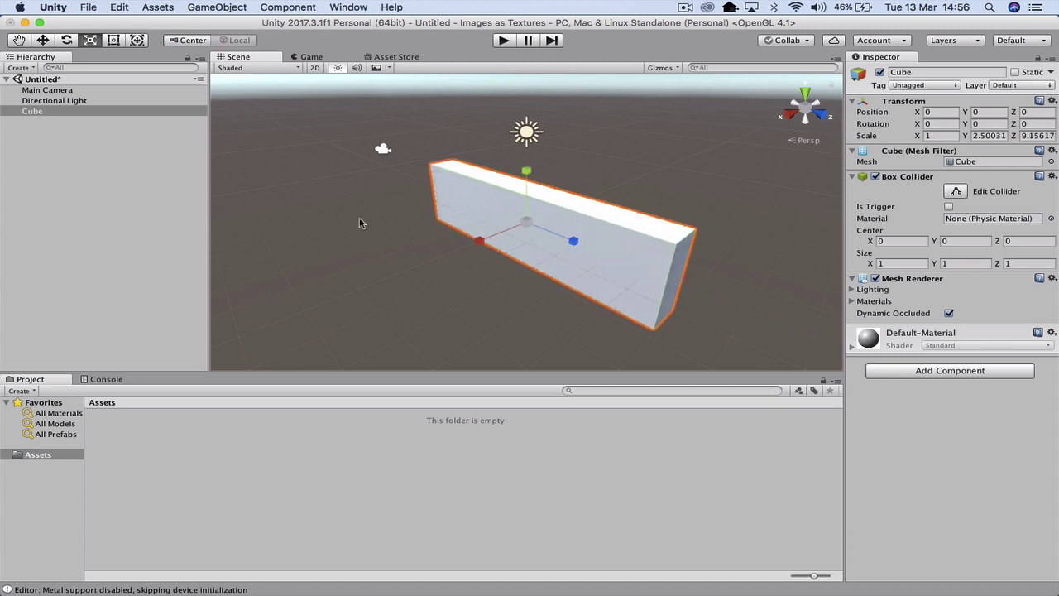
Step: Rename the Cube object in the Hierarchy to 'Wall'
left_click(56, 92)
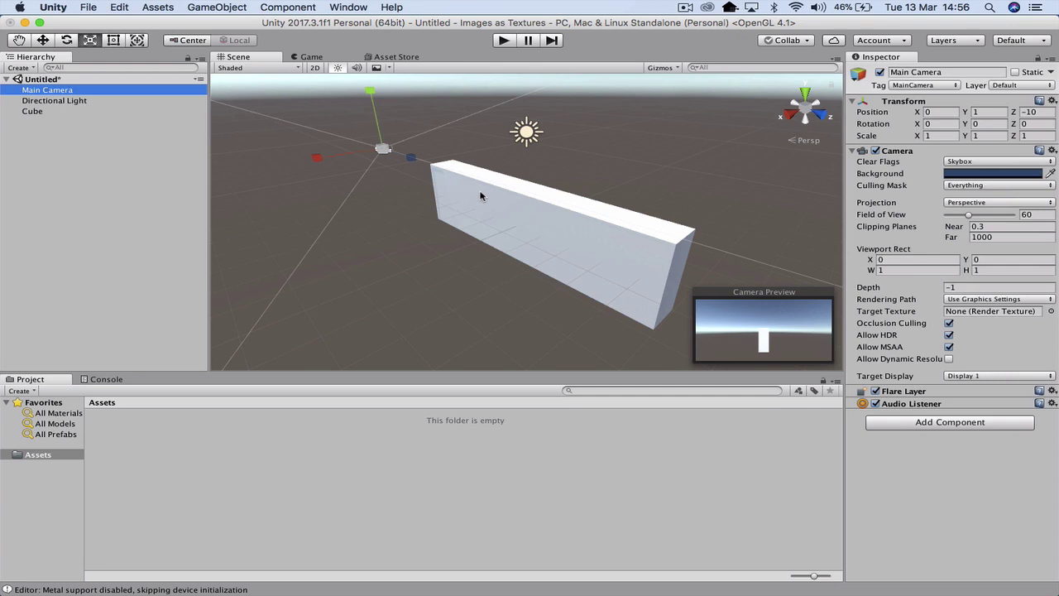
left_click(33, 111)
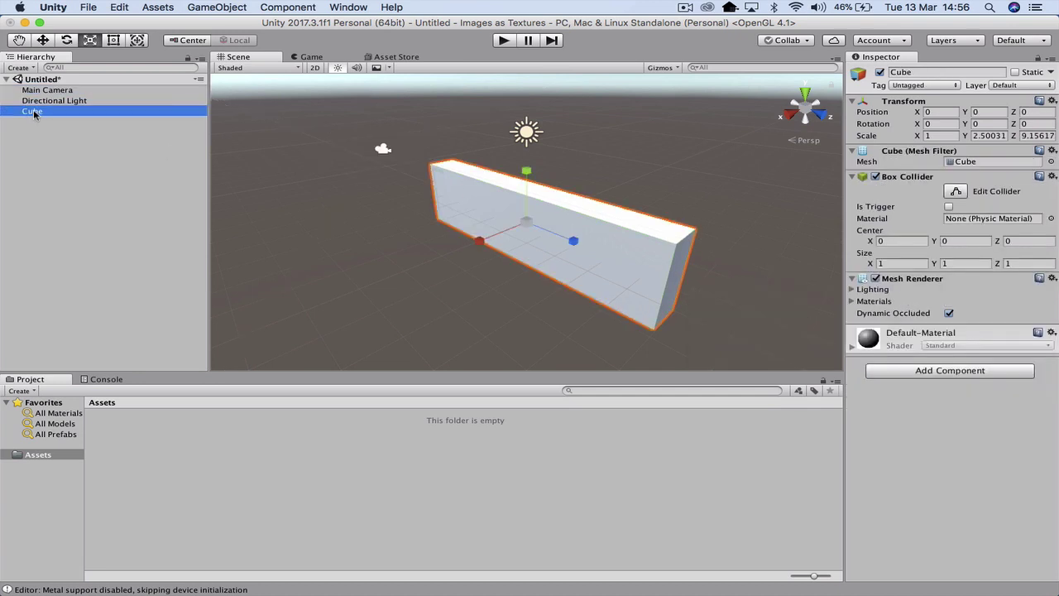
right_click(33, 114)
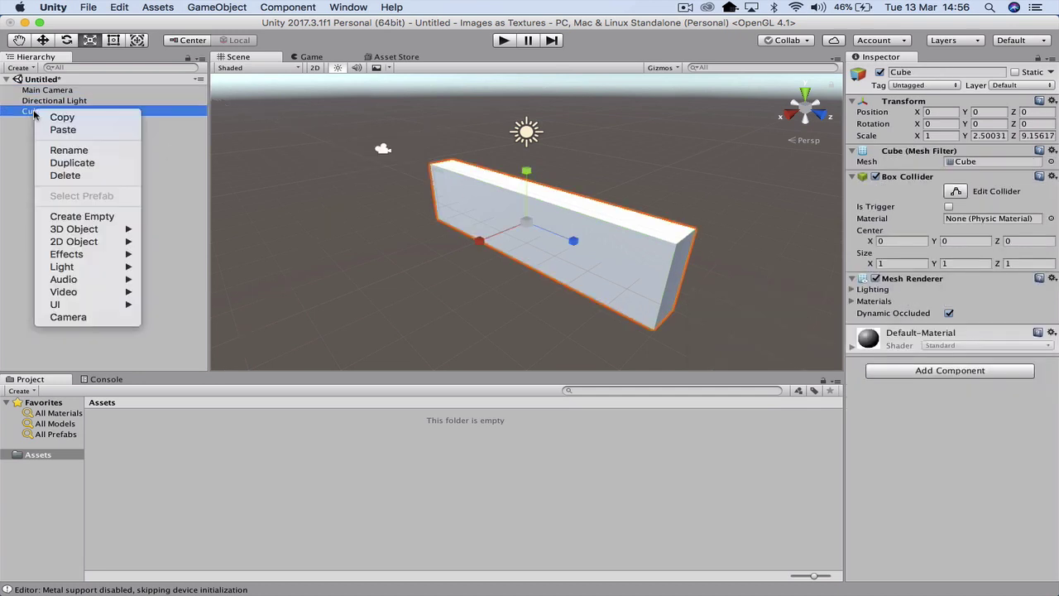
left_click(76, 150)
type("Wall")
left_click(74, 153)
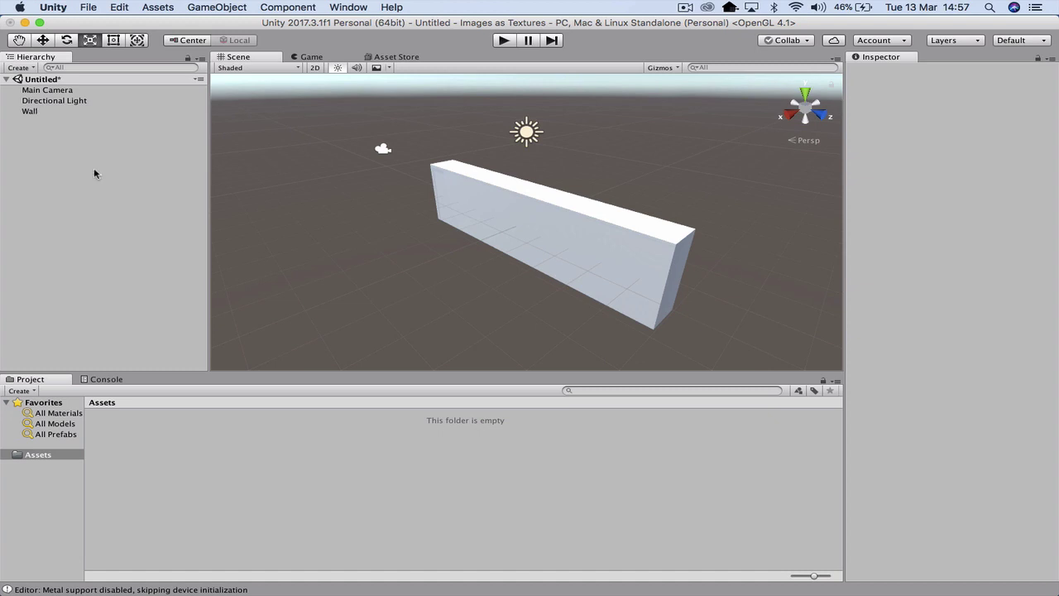
Step: Rotate the Wall about its Y axis and preview it from the Main Camera in Play mode
left_click(138, 40)
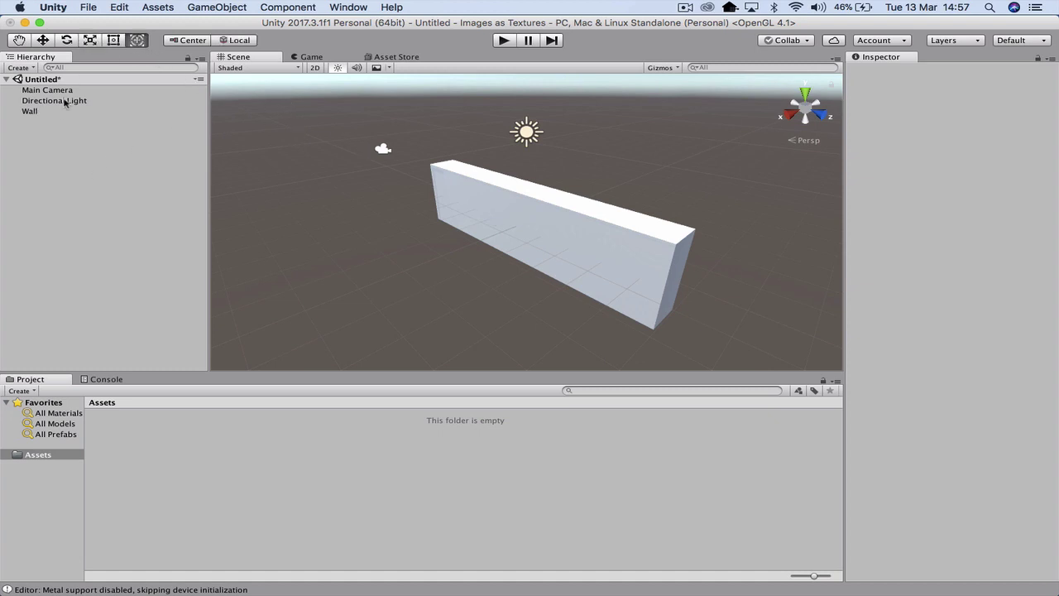
left_click(37, 110)
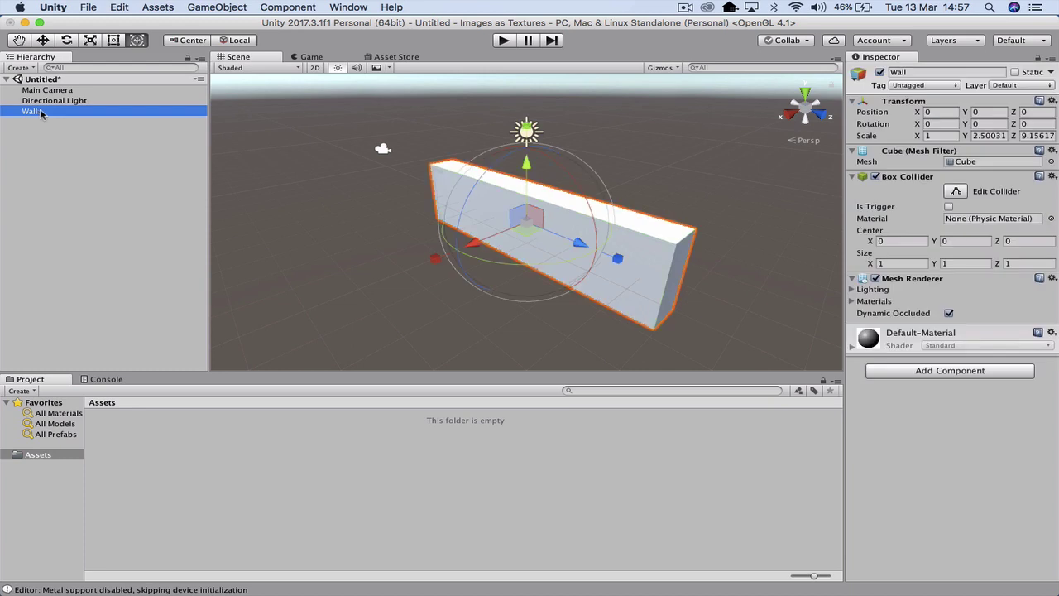
left_click(534, 267)
left_click_drag(534, 266, 248, 163)
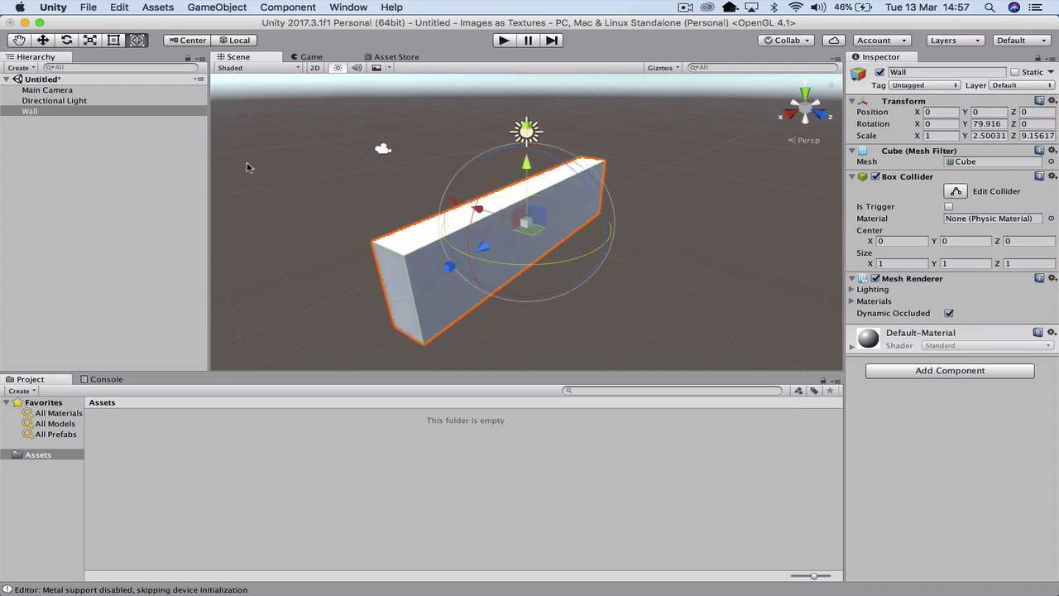
left_click(57, 91)
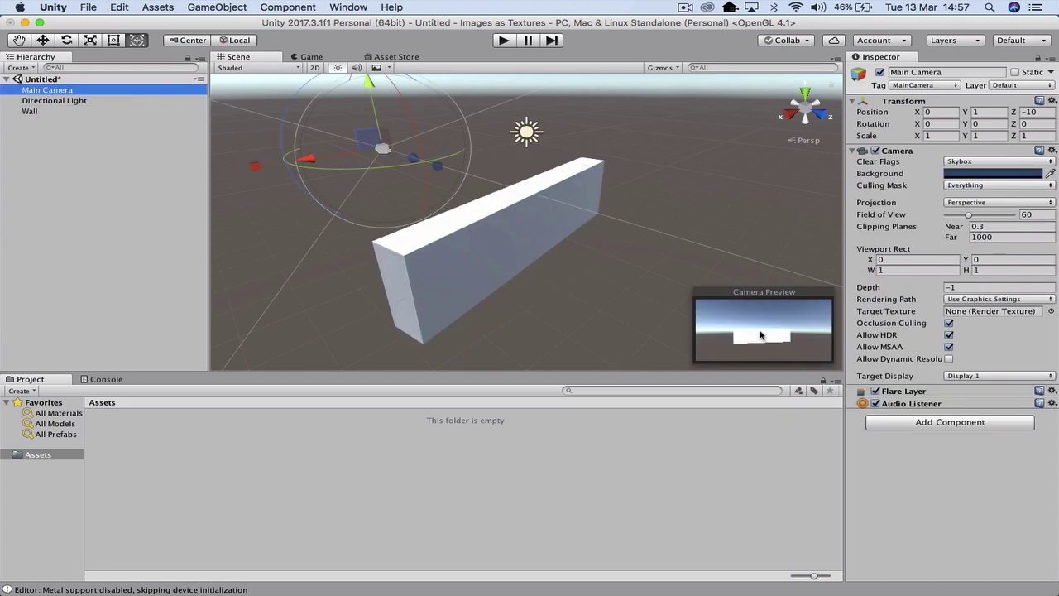
left_click(504, 40)
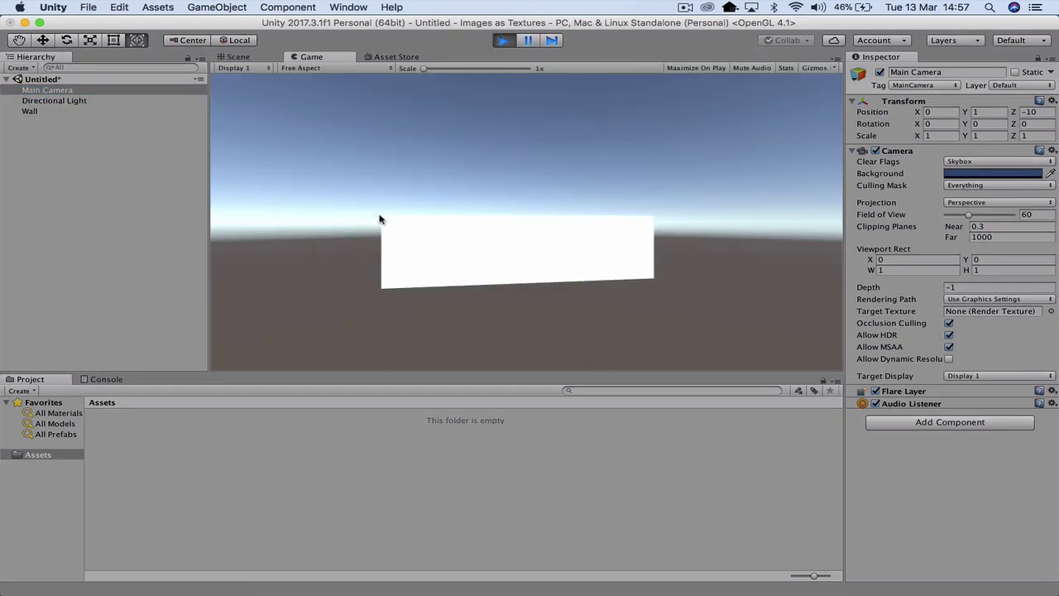
left_click(502, 39)
Step: Adjust the Wall's Y rotation to 47.424 and recheck the angle in Play mode
left_click(444, 252)
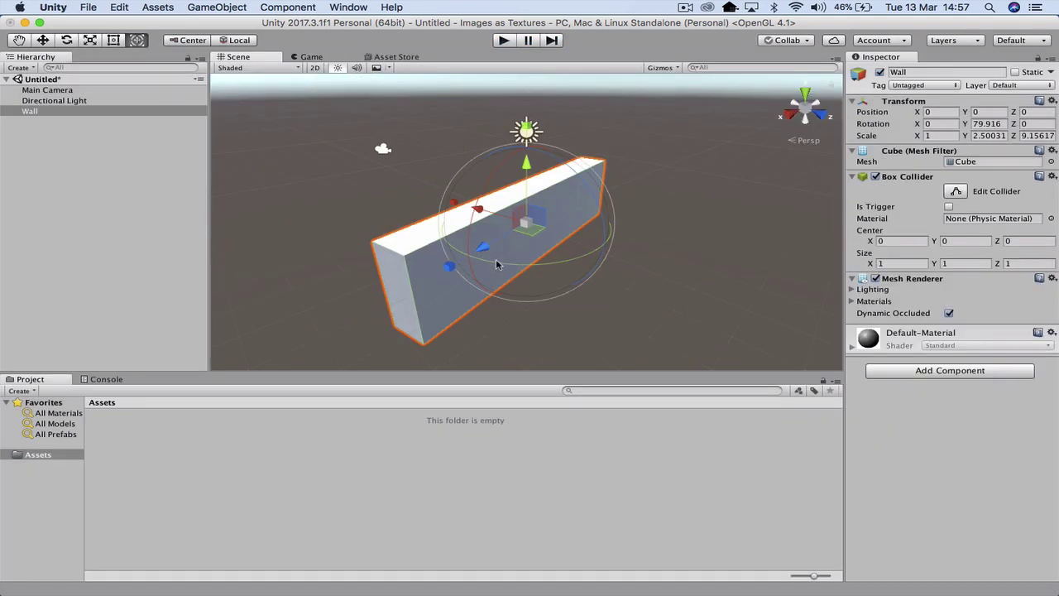
left_click_drag(495, 262, 603, 267)
left_click(502, 40)
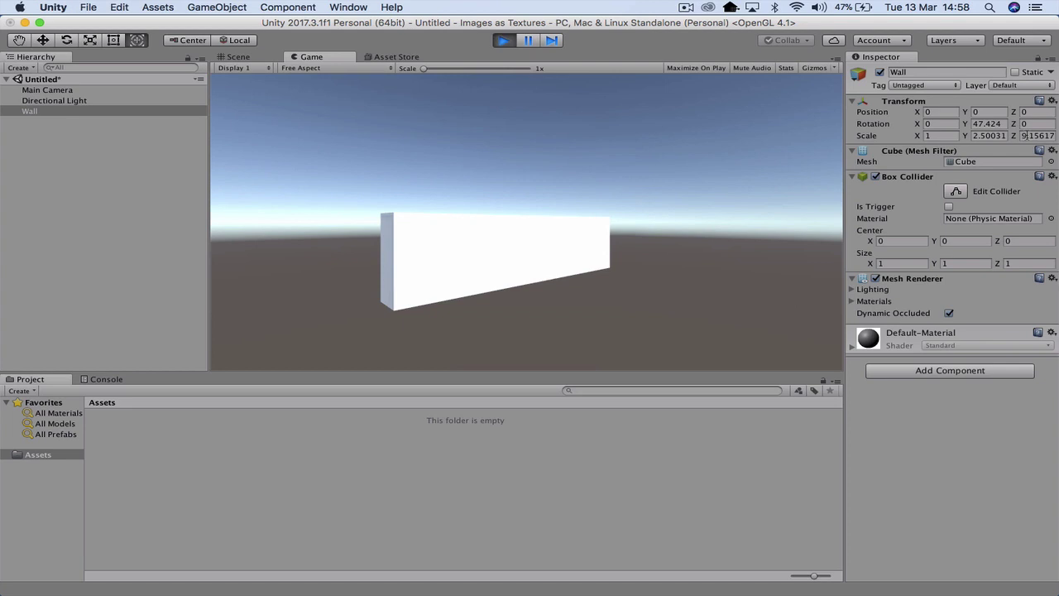
left_click(503, 41)
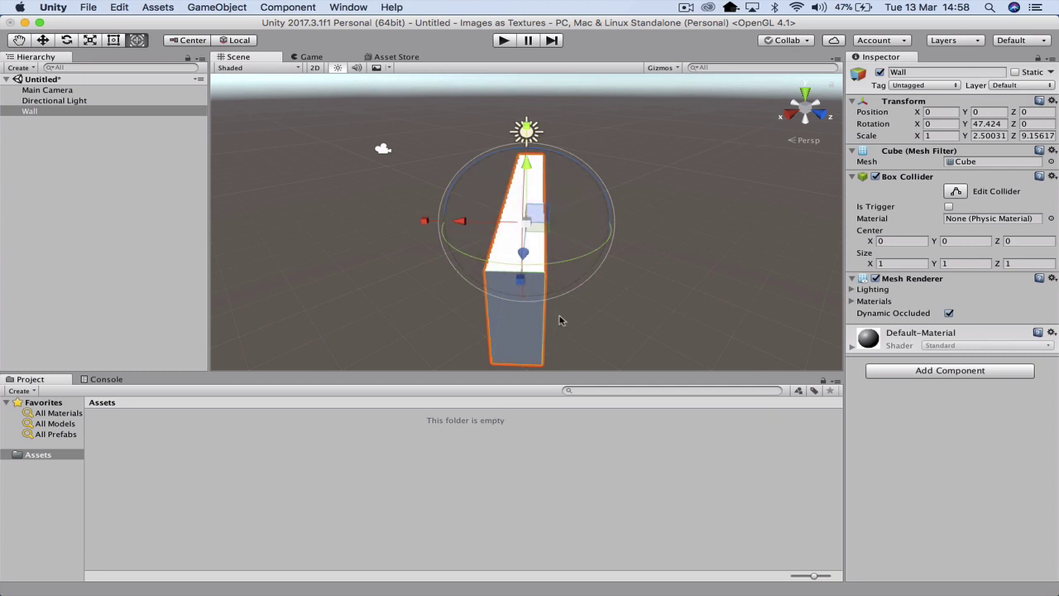
Step: Create two folders in Assets named Materials and images
right_click(230, 453)
mouse_move(285, 339)
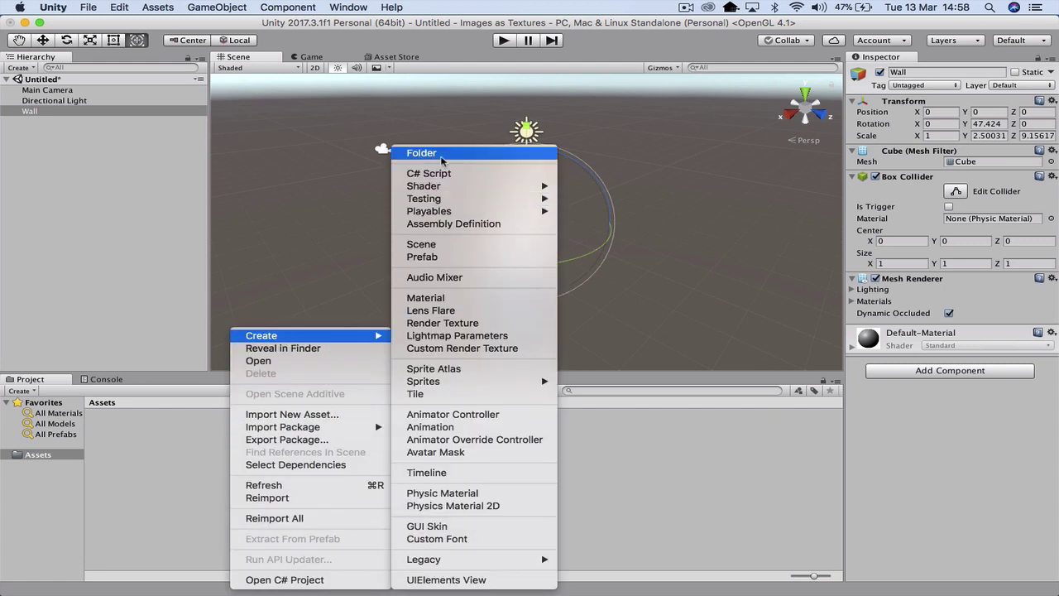
left_click(443, 154)
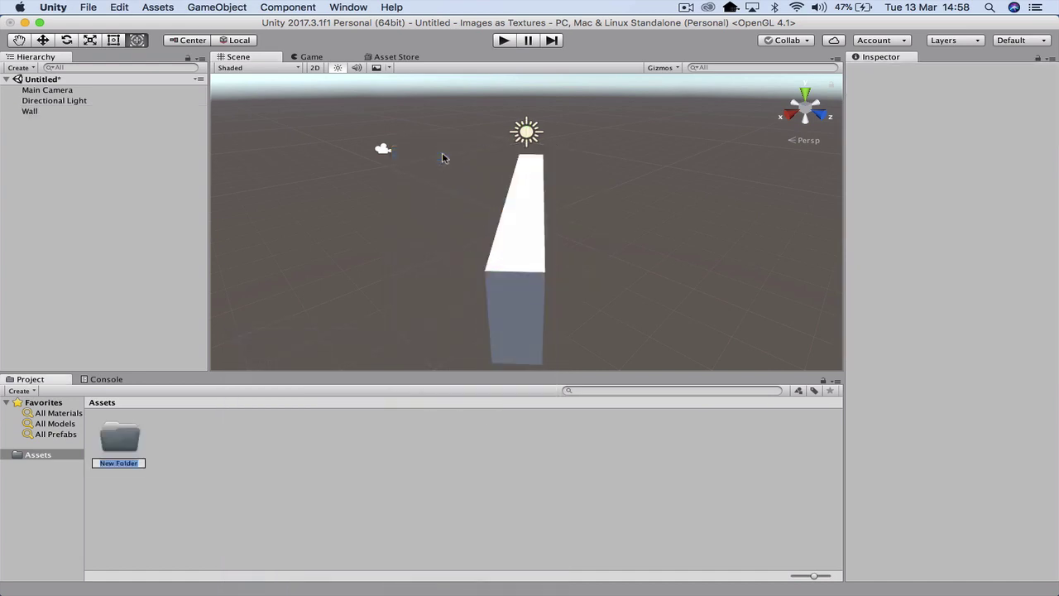
type("Materials")
key("Return")
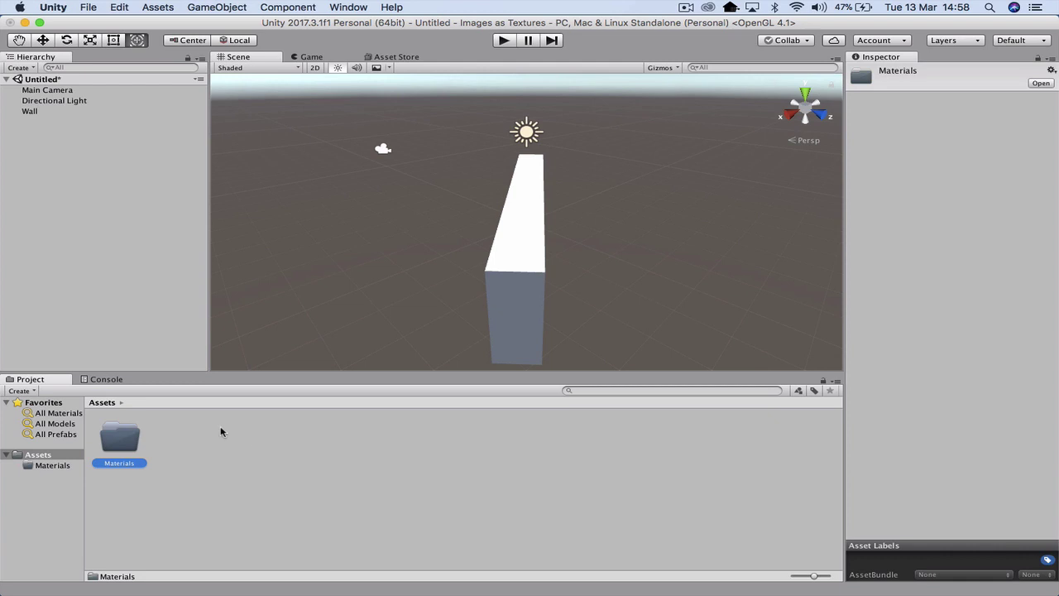
right_click(221, 431)
mouse_move(368, 341)
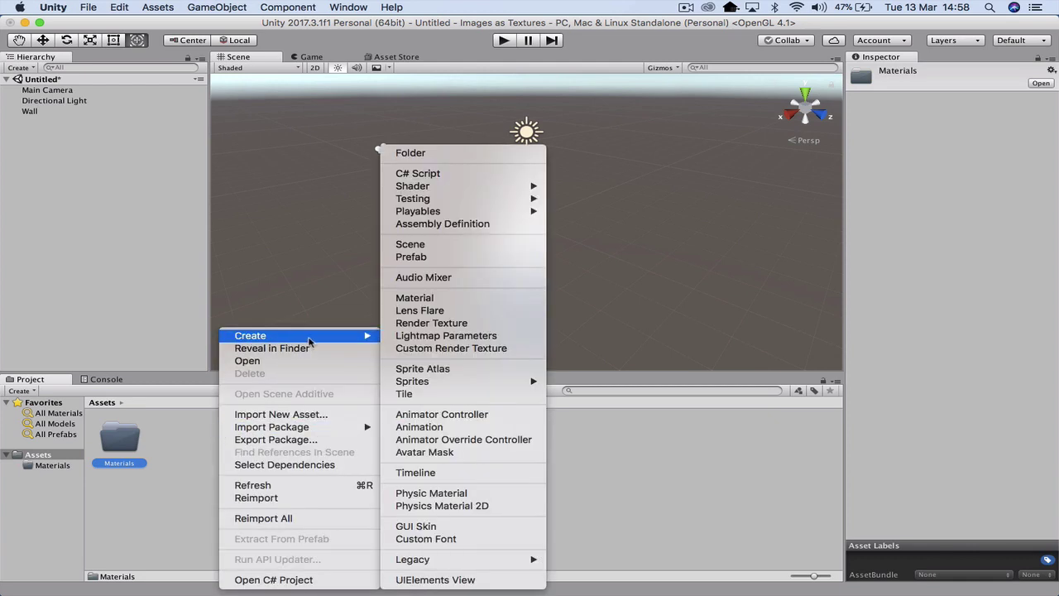
left_click(488, 154)
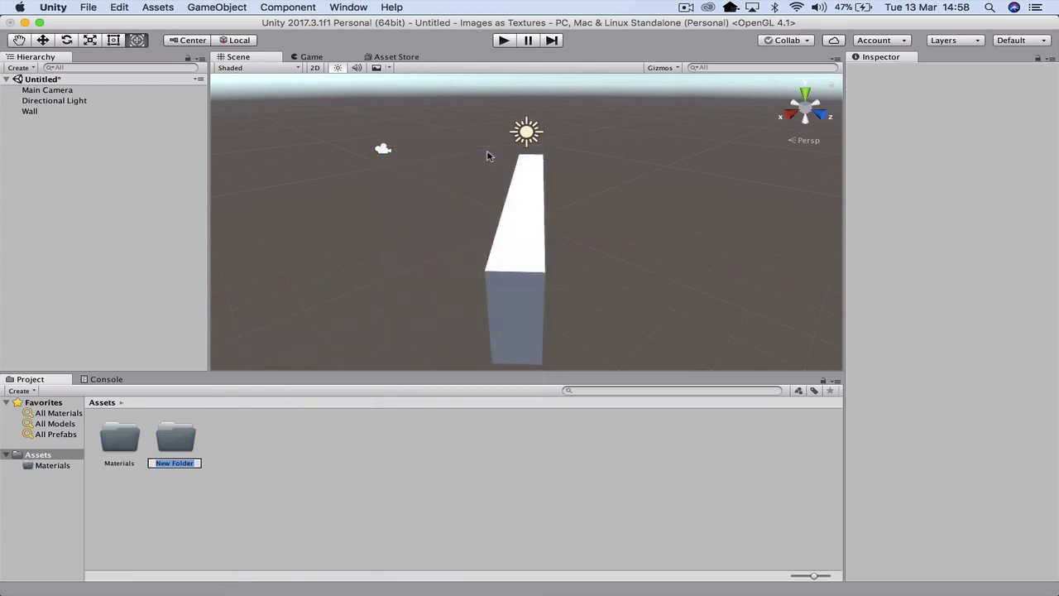
type("images")
key("Return")
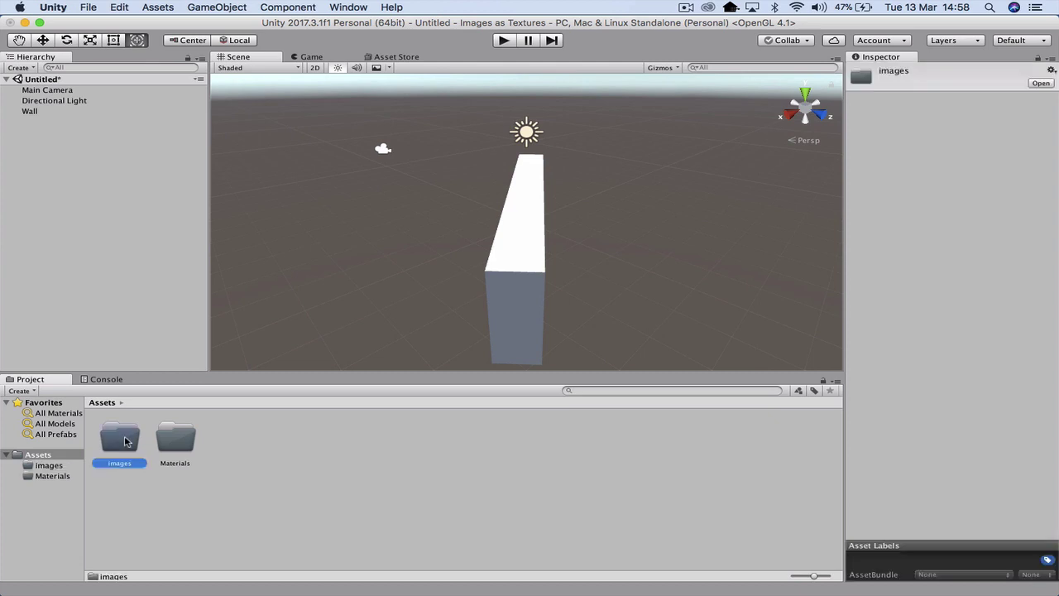
Step: Create a new material named wall01 inside the Materials folder
double_click(119, 443)
left_click(64, 474)
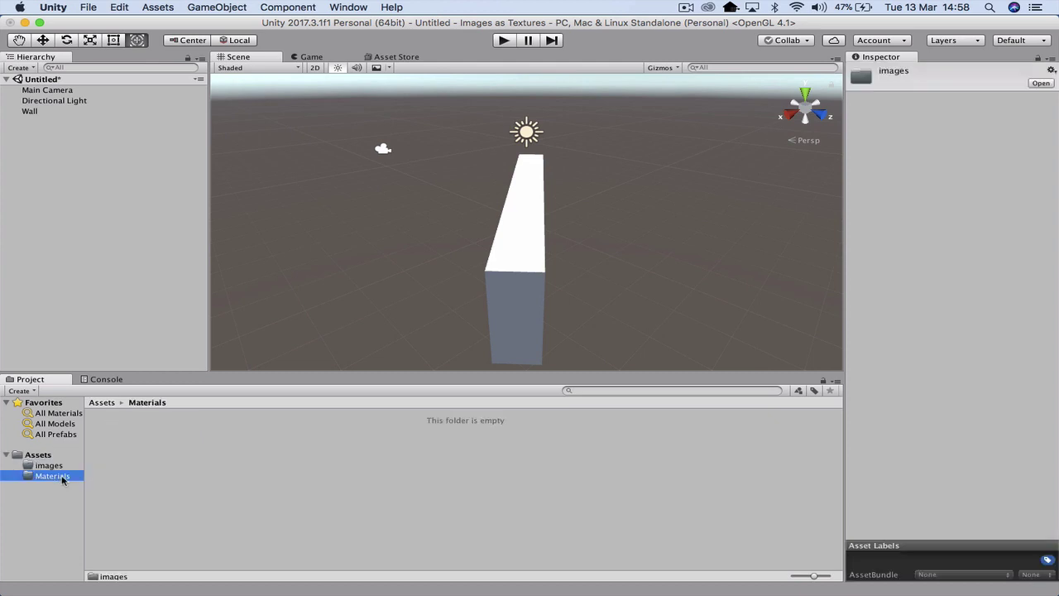
right_click(142, 441)
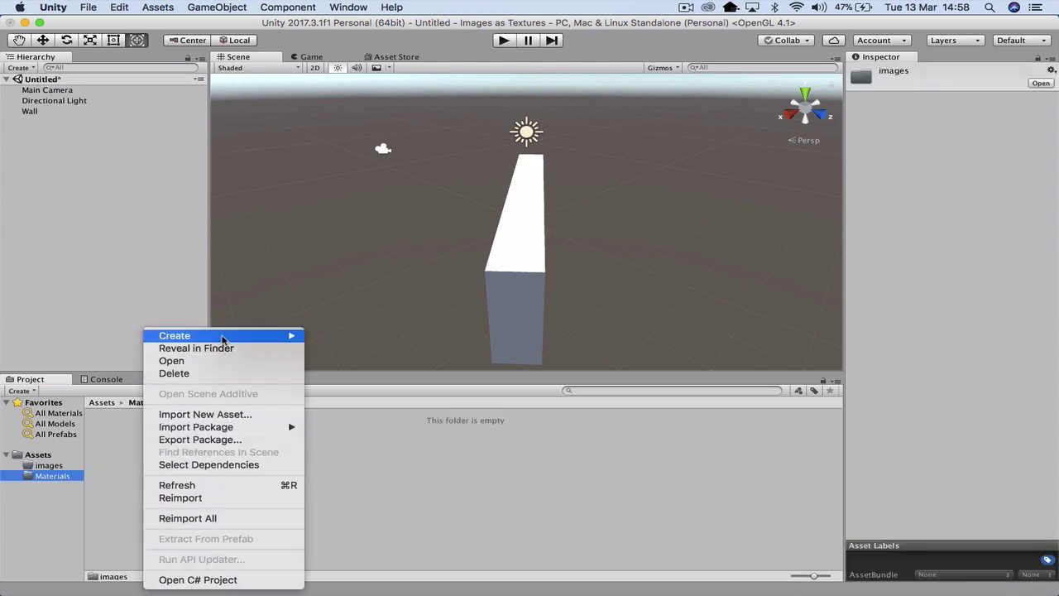
mouse_move(223, 335)
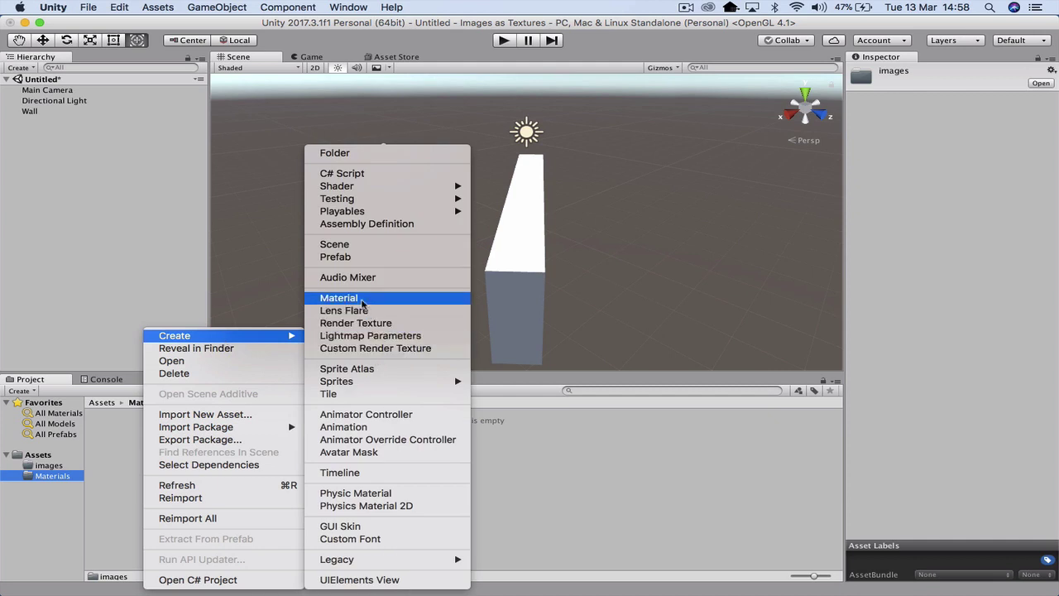
left_click(362, 299)
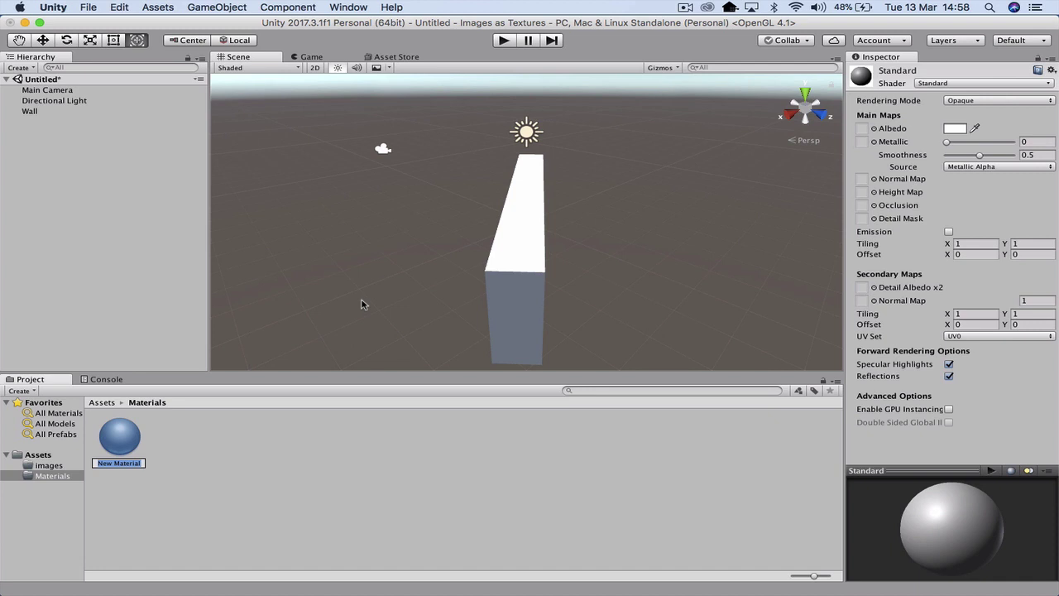
type("wall01")
key("Return")
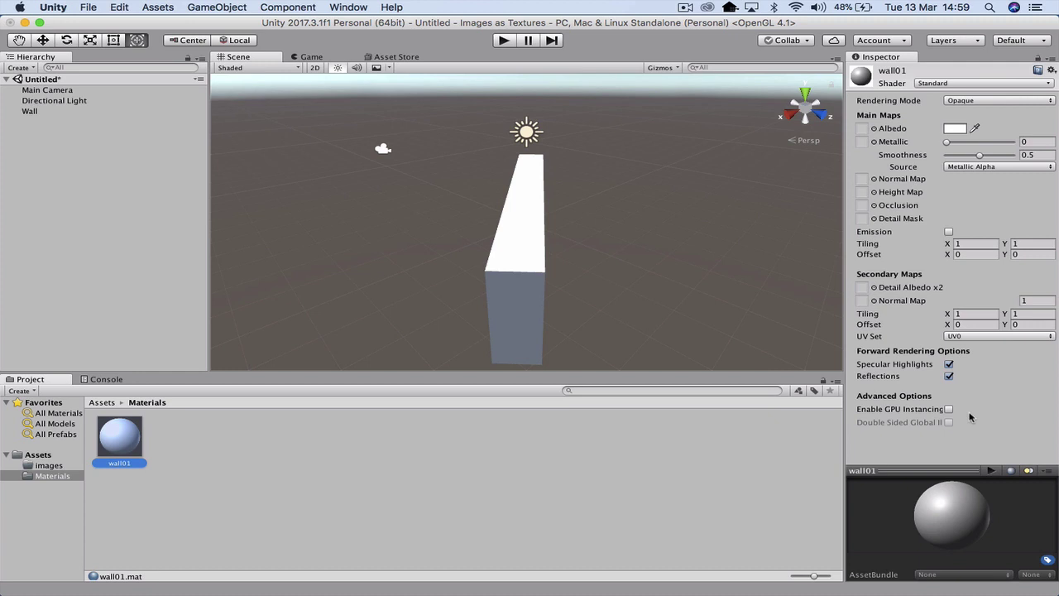
Step: Search Google Images in Chrome for 'seamless textures wall' and browse the results
mouse_move(380, 589)
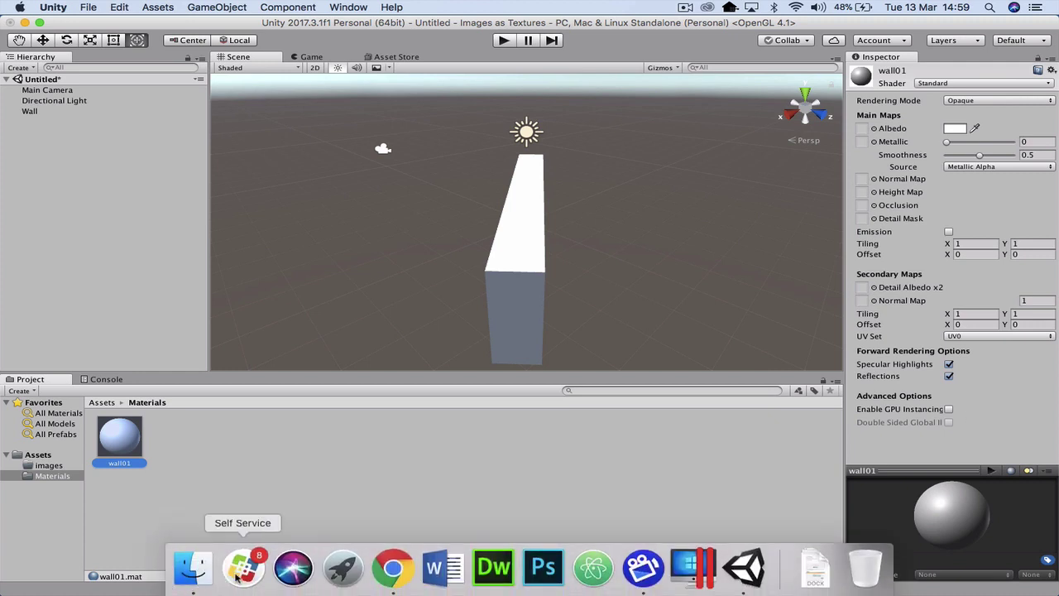
left_click(393, 567)
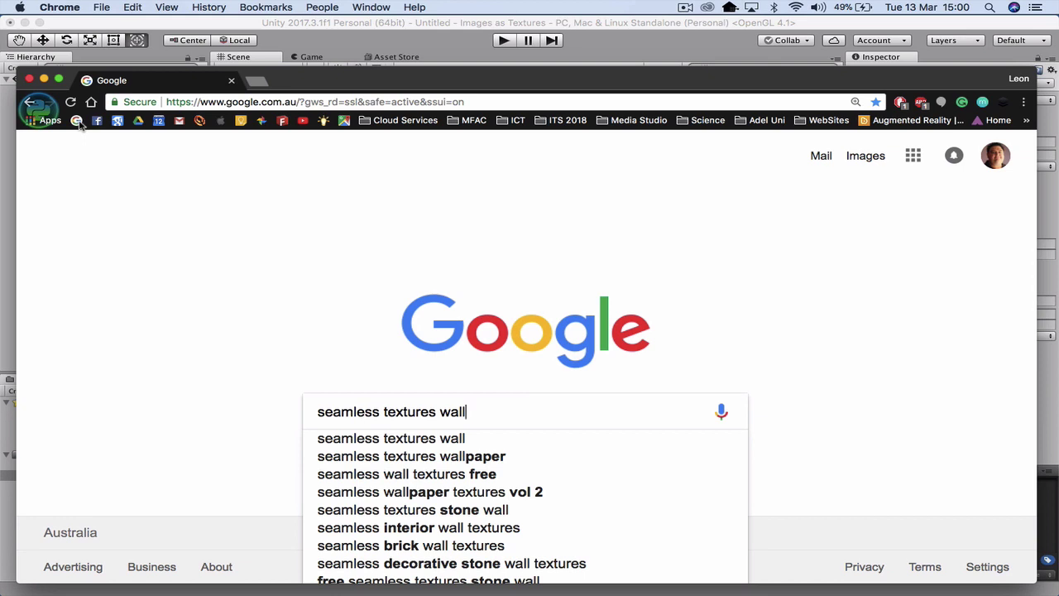
key("Return")
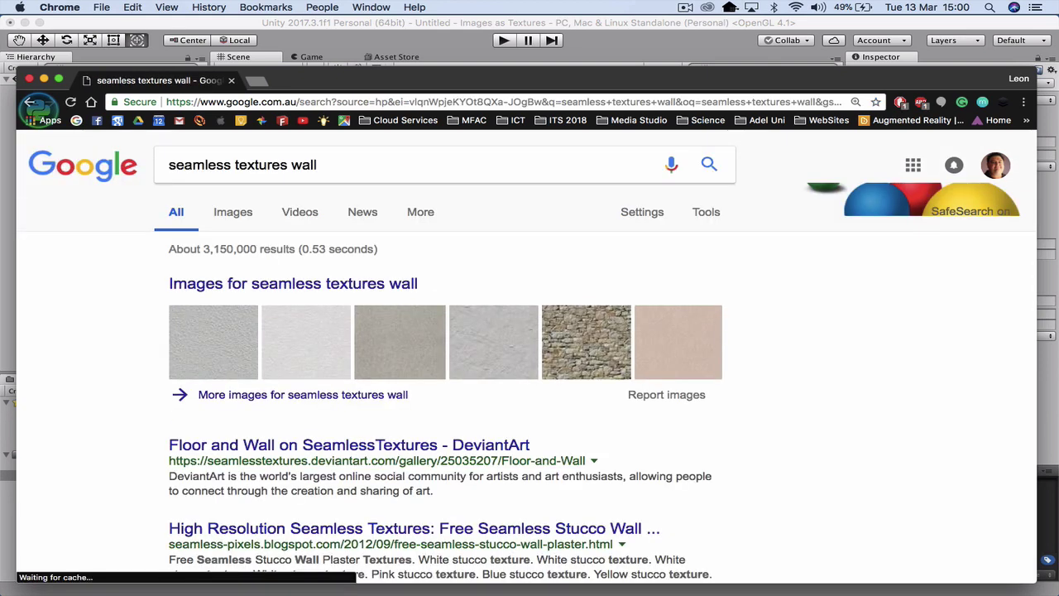
left_click(231, 213)
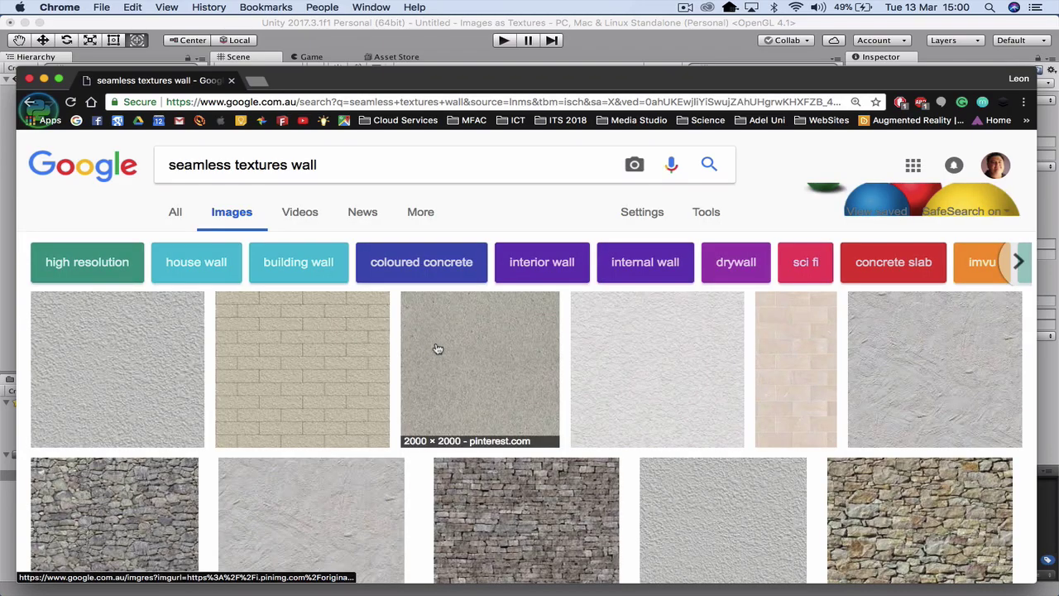
scroll(438, 349, "down", 10)
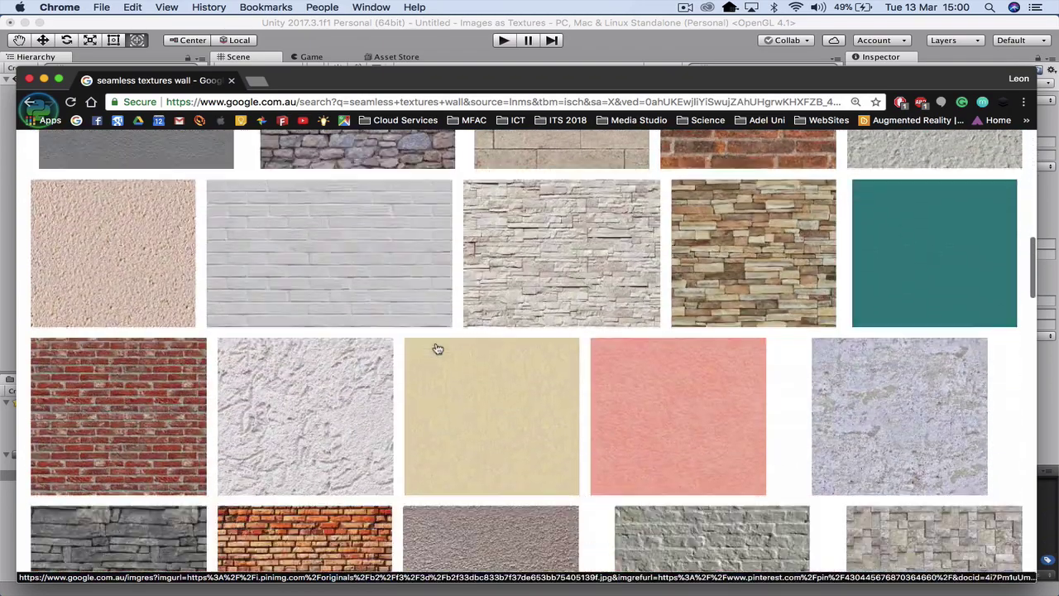
scroll(438, 349, "down", 12)
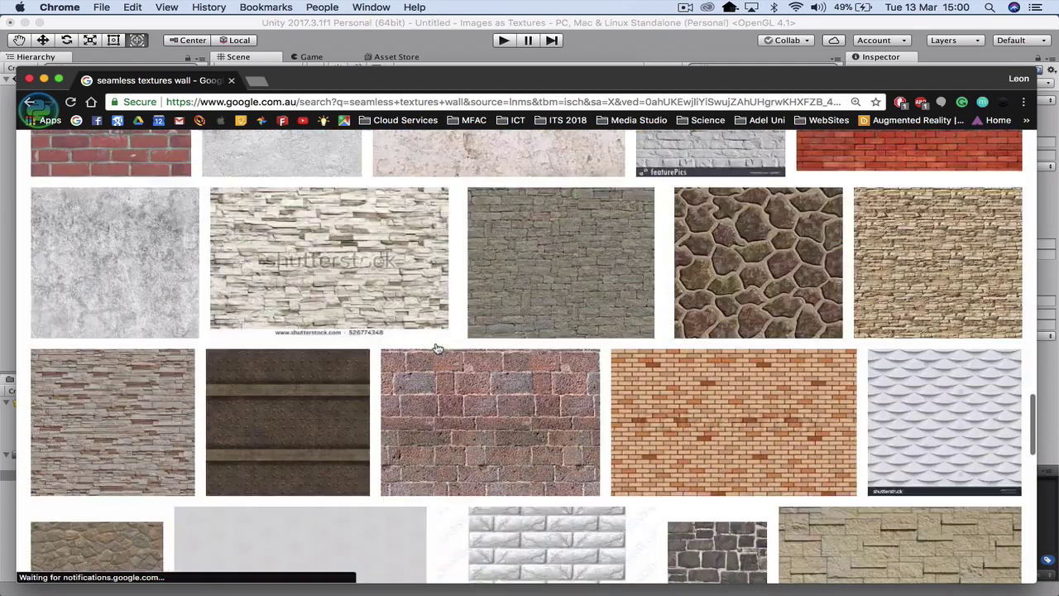
scroll(437, 348, "down", 12)
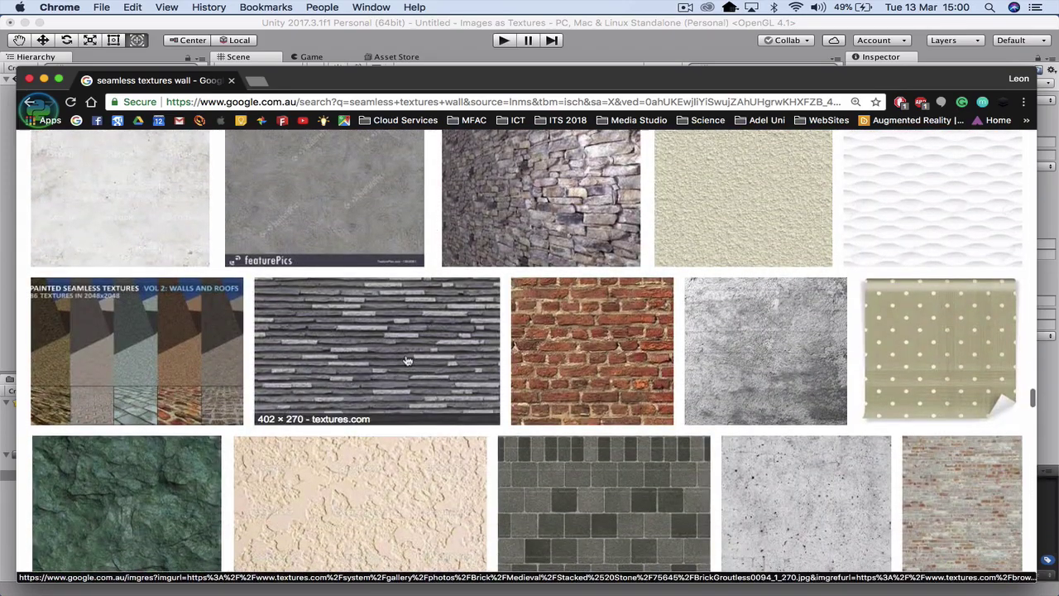
Step: Save the stacked stone wall texture as greyWall in the Textures folder
left_click(413, 372)
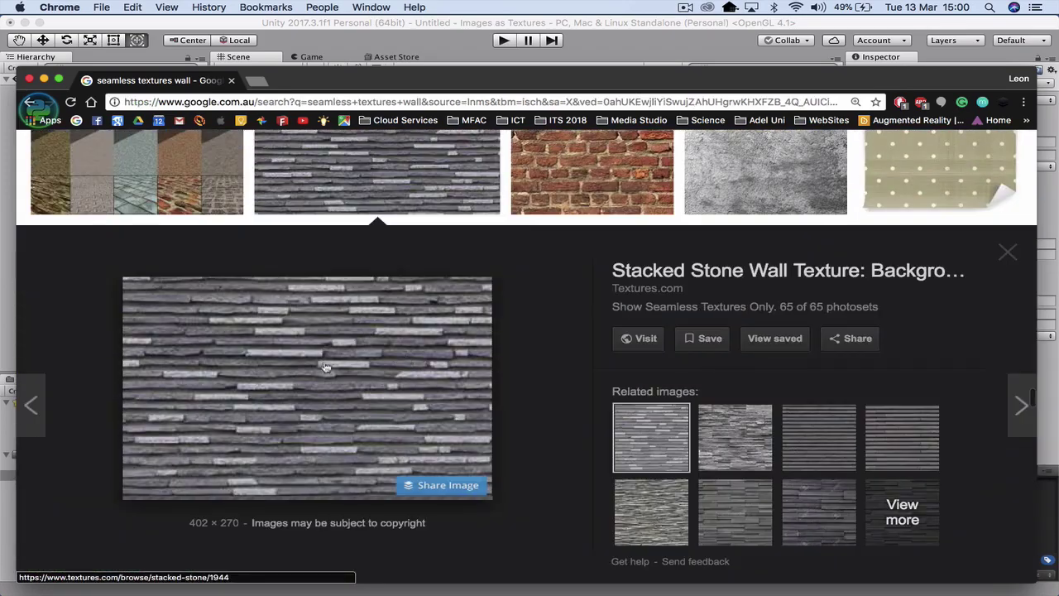
right_click(306, 358)
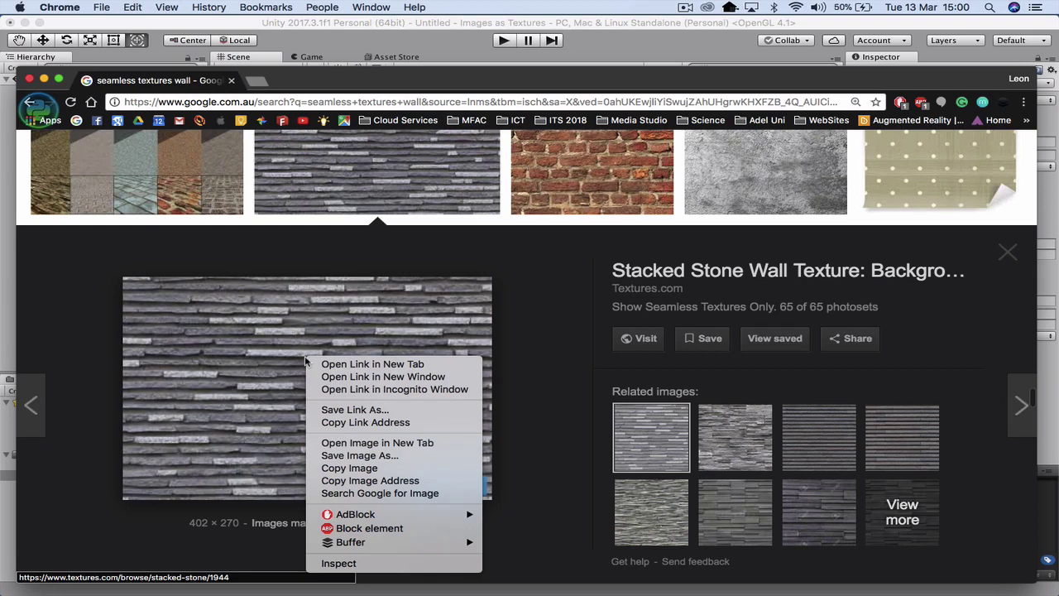
left_click(364, 456)
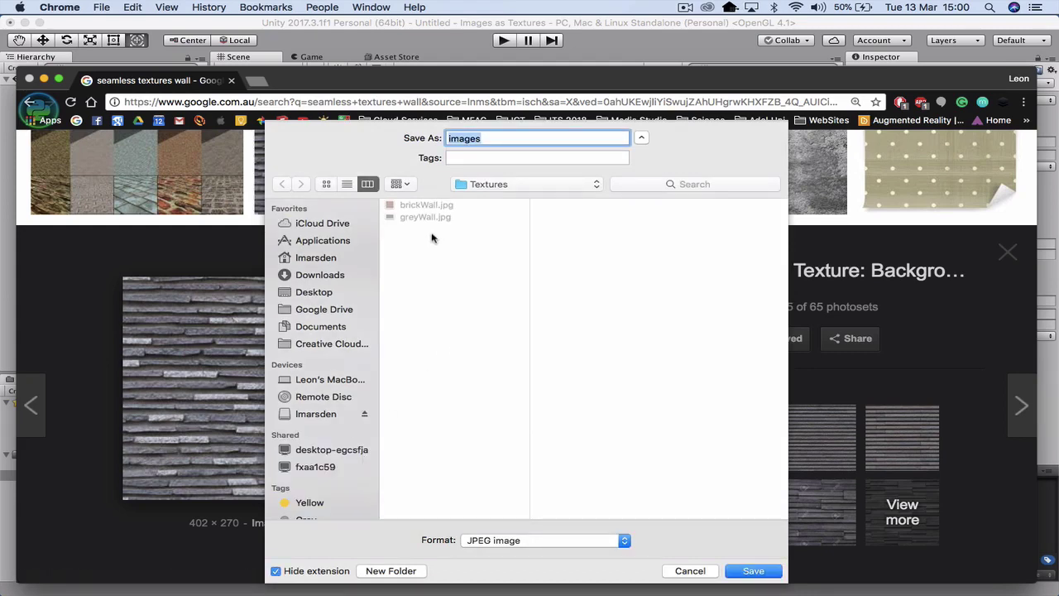
left_click(433, 218)
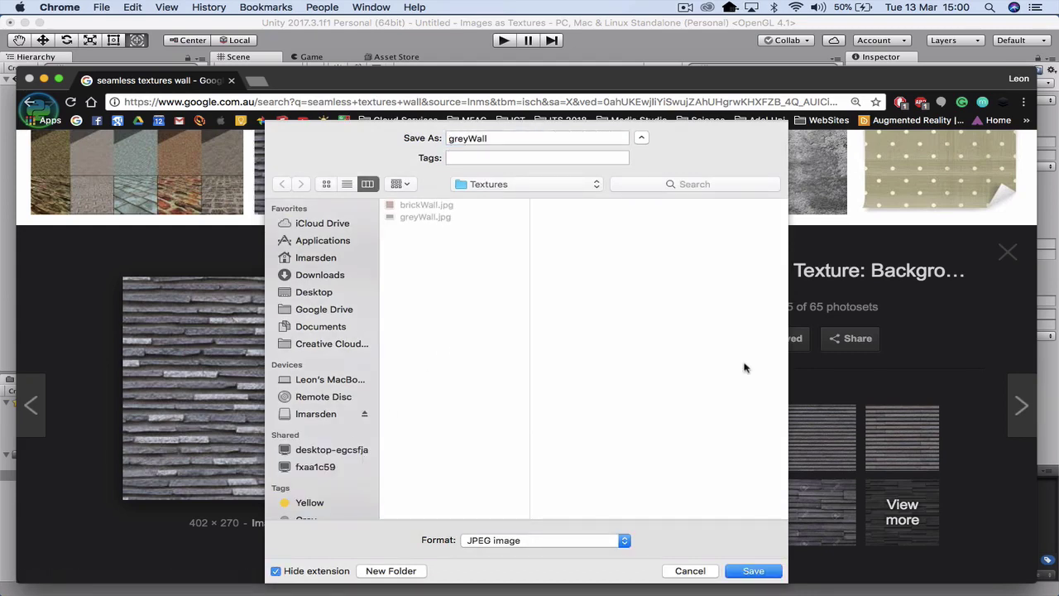
left_click(751, 571)
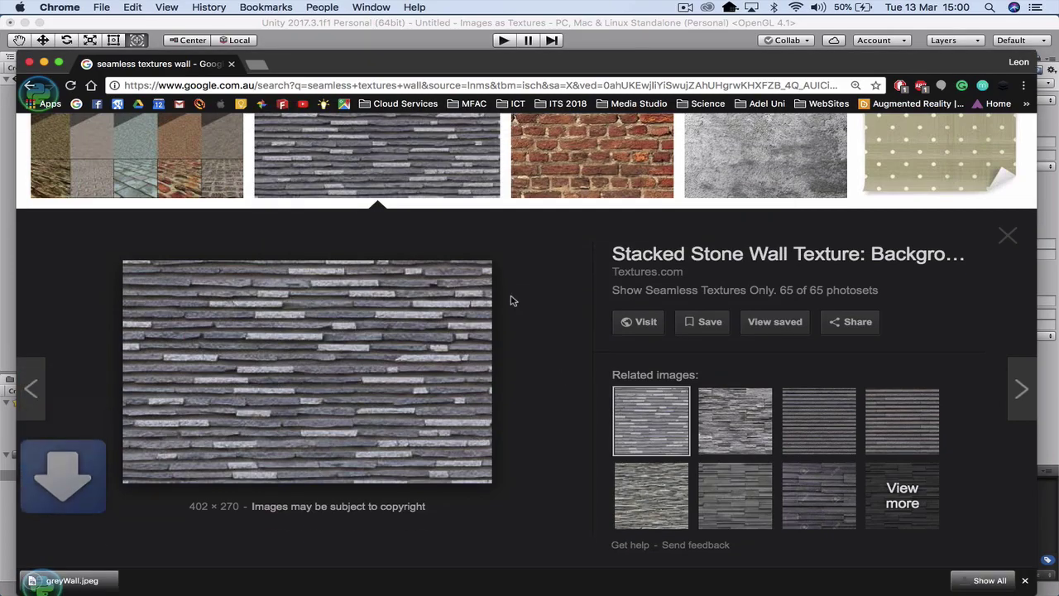
scroll(469, 208, "up", 10)
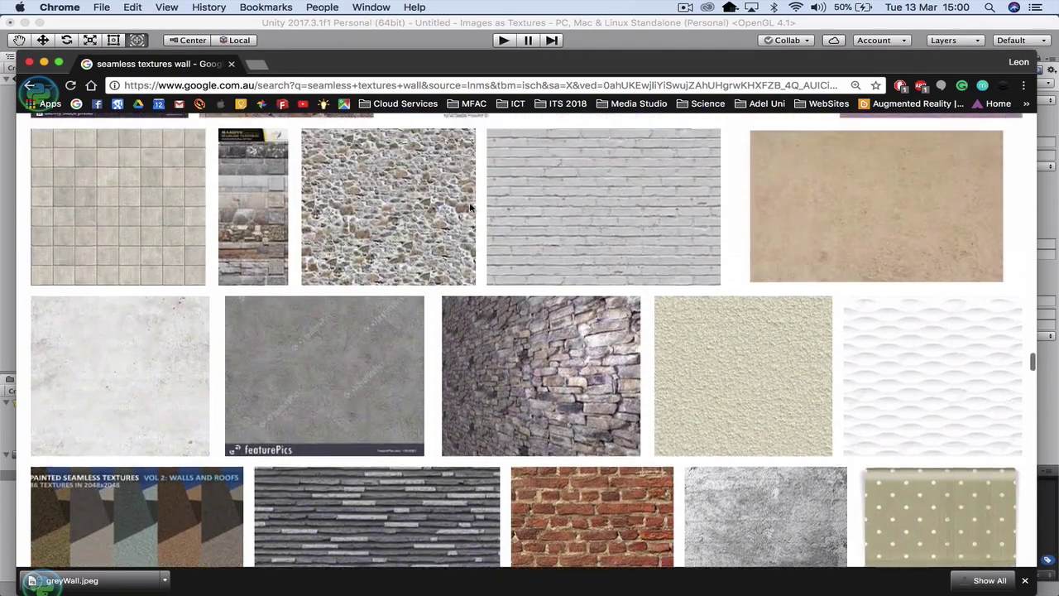
scroll(469, 208, "up", 10)
scroll(446, 332, "up", 10)
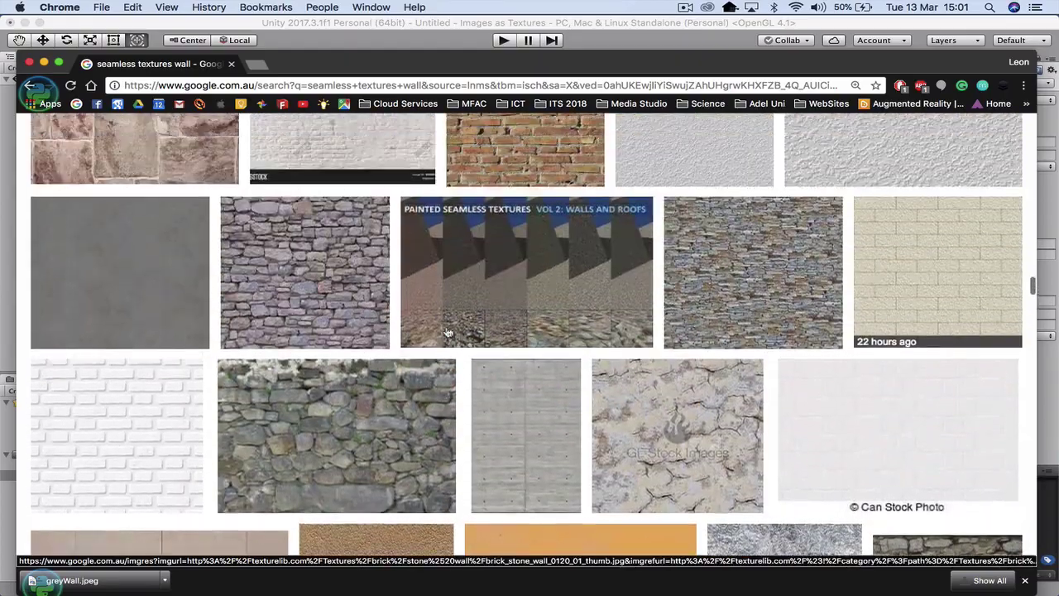
scroll(340, 287, "up", 10)
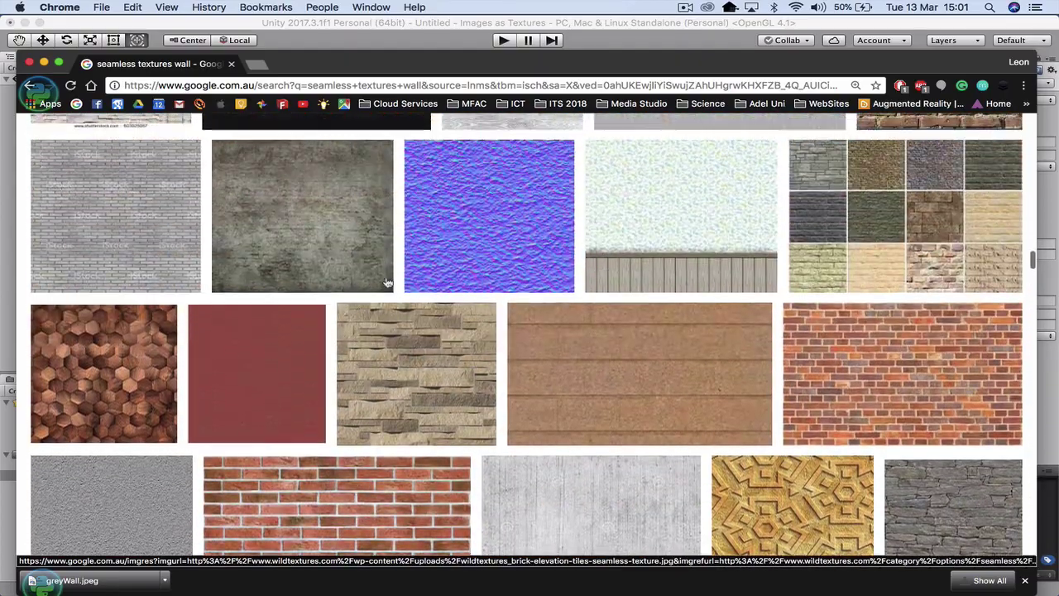
scroll(587, 284, "up", 10)
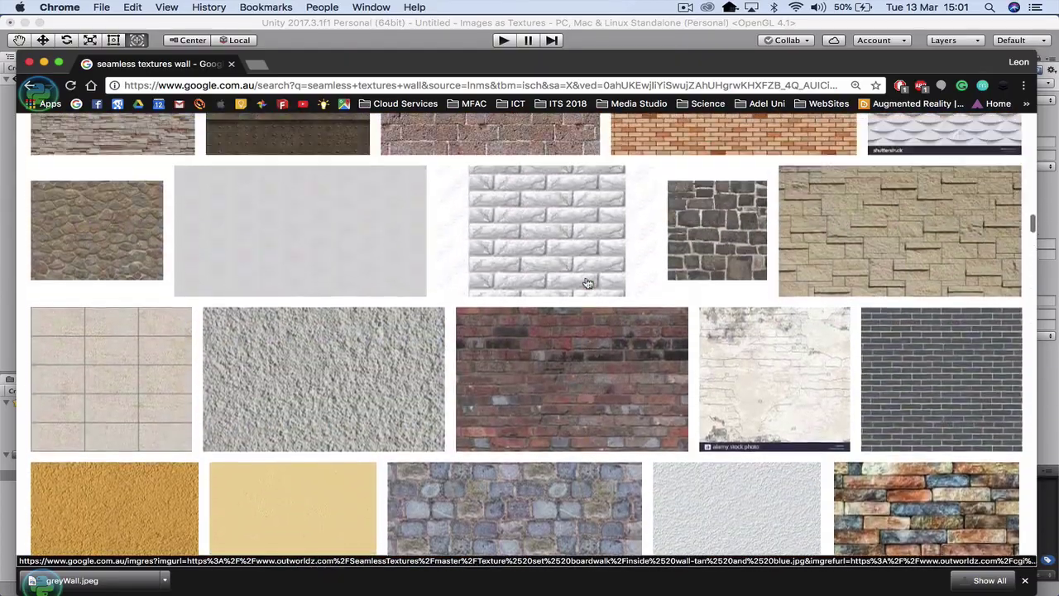
scroll(588, 284, "up", 10)
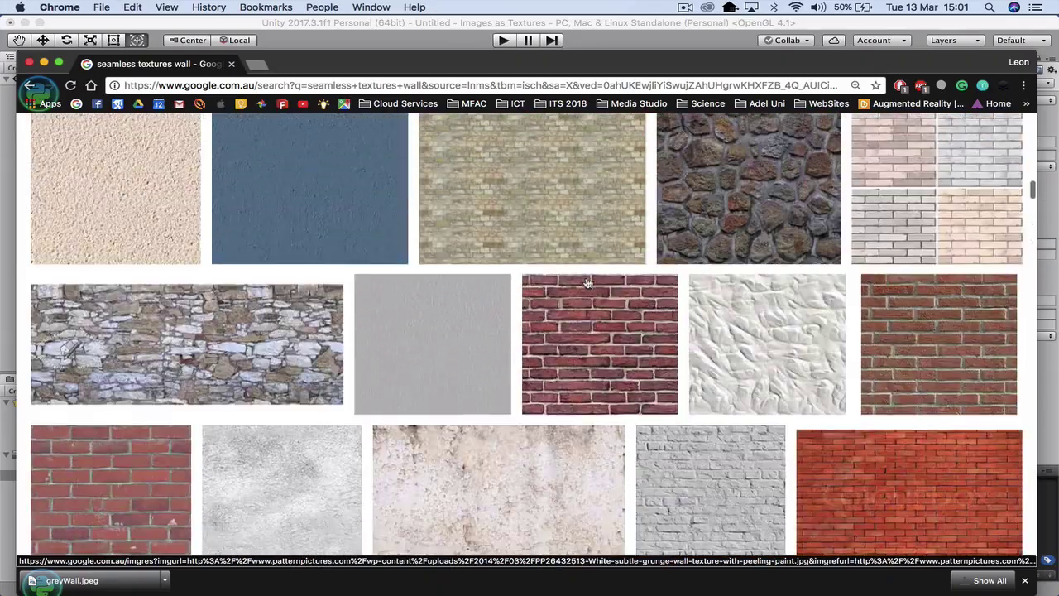
scroll(587, 283, "up", 10)
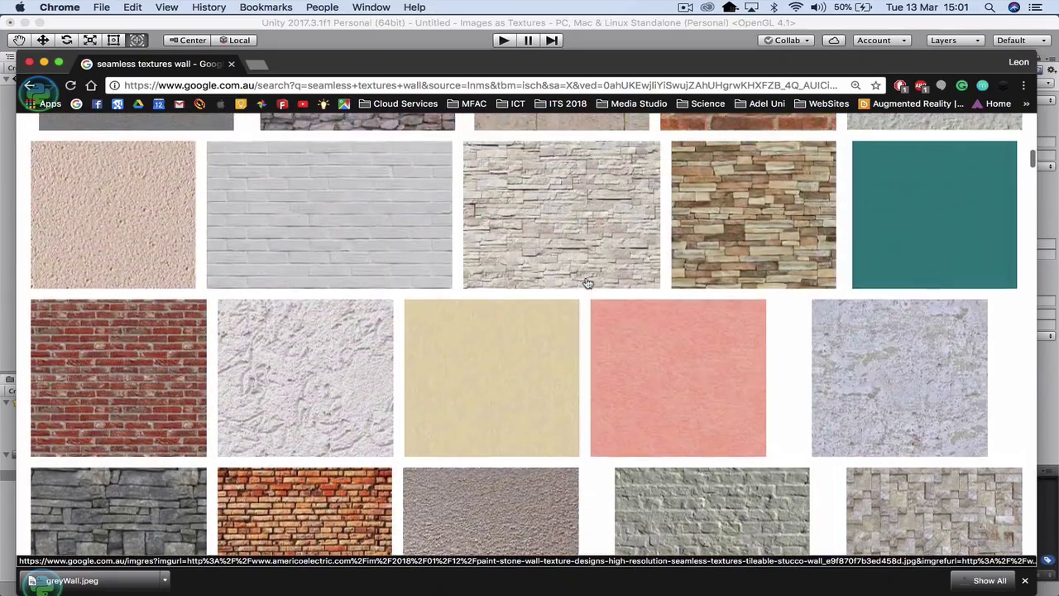
scroll(588, 284, "up", 10)
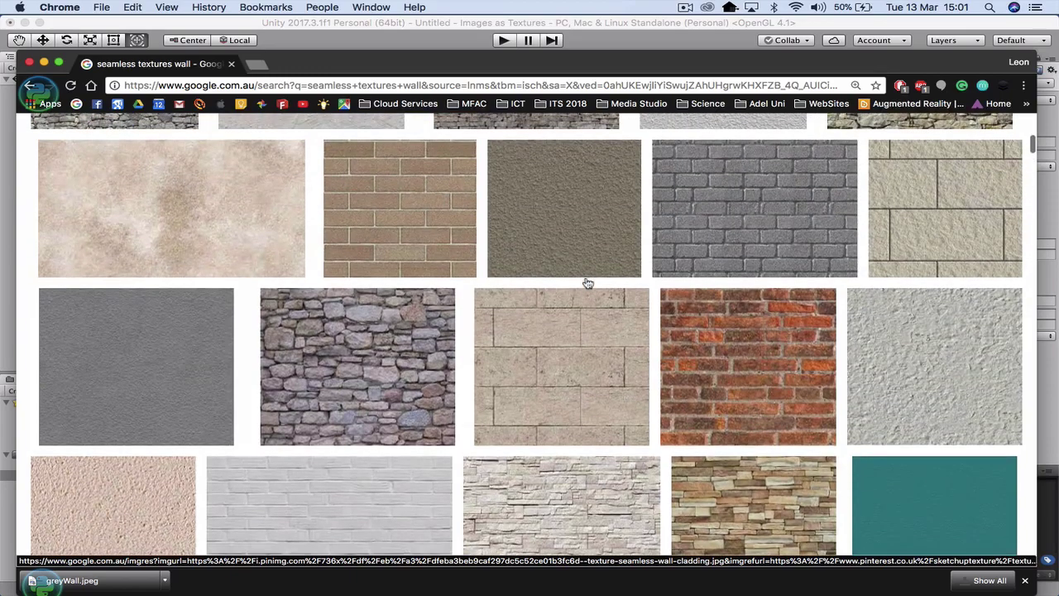
scroll(587, 284, "up", 1)
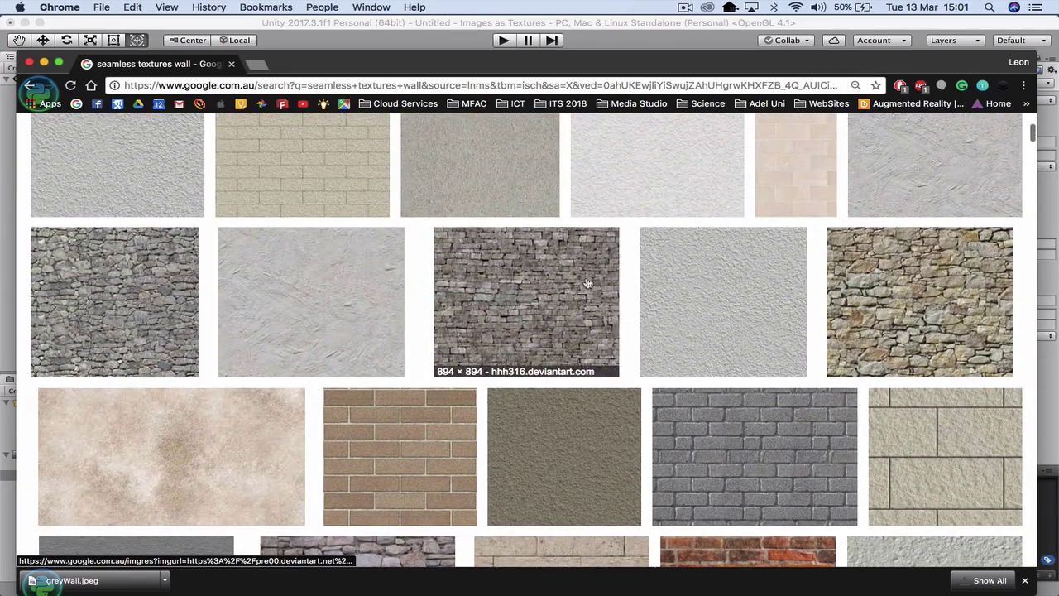
scroll(587, 284, "up", 6)
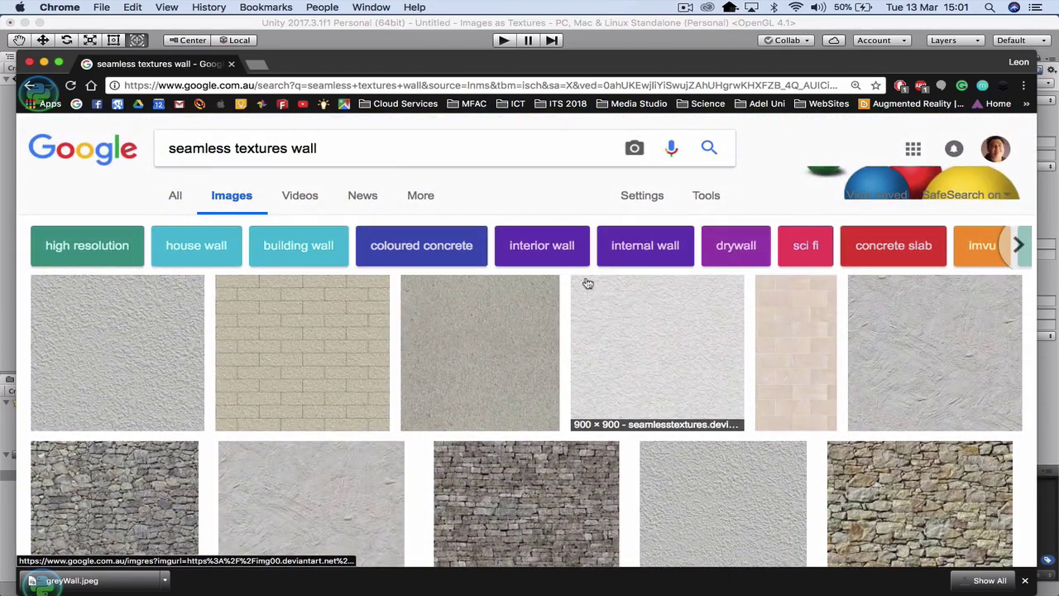
Step: Change the image search to 'seamless textures wood', then to 'seamless textures logs'
double_click(293, 146)
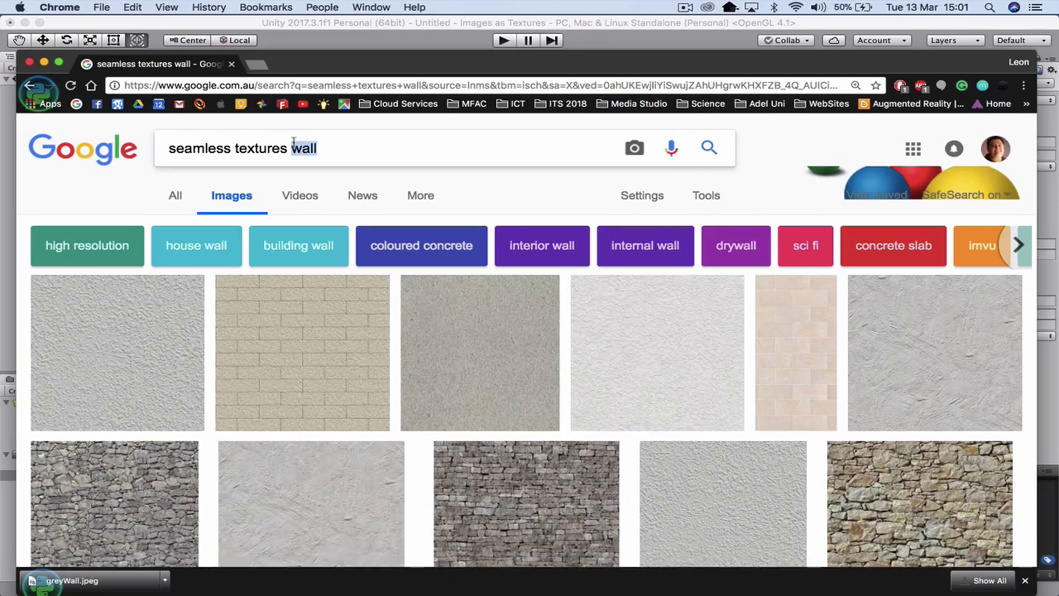
type("wood")
key("Return")
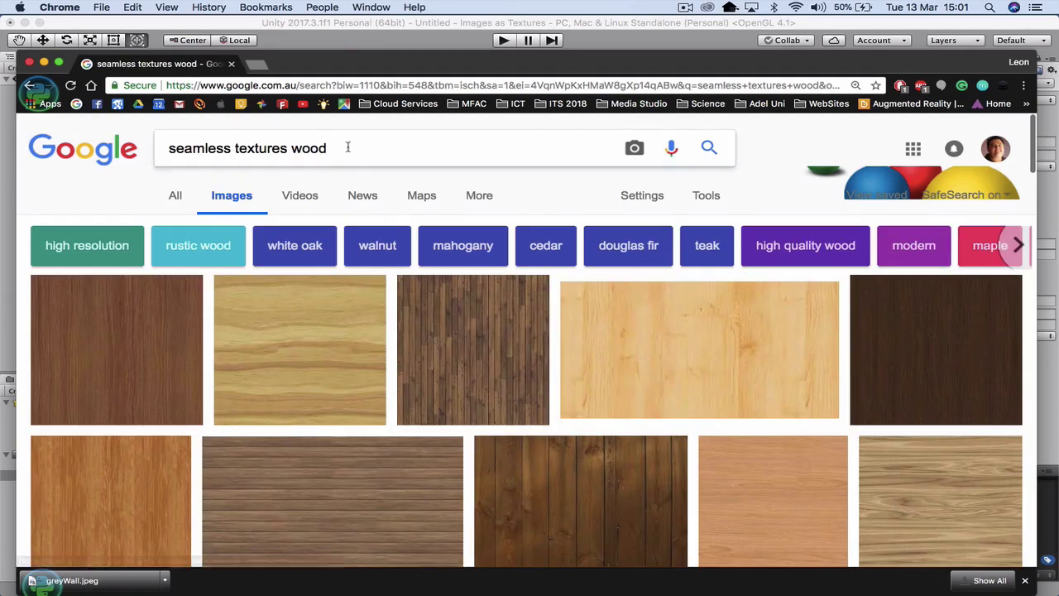
left_click_drag(341, 147, 288, 142)
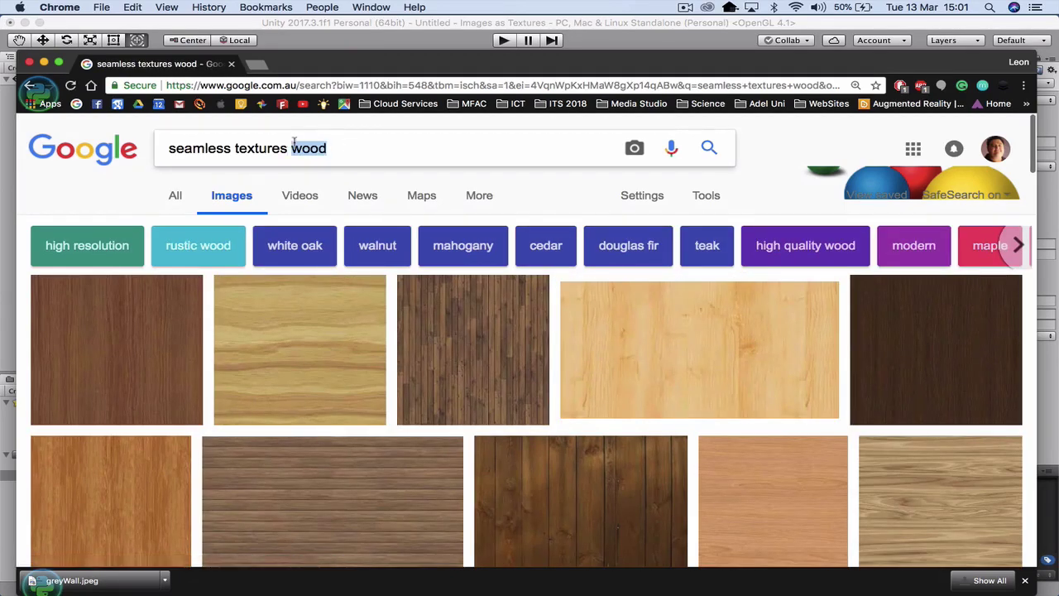
type("logs")
key("Return")
scroll(455, 376, "down", 3)
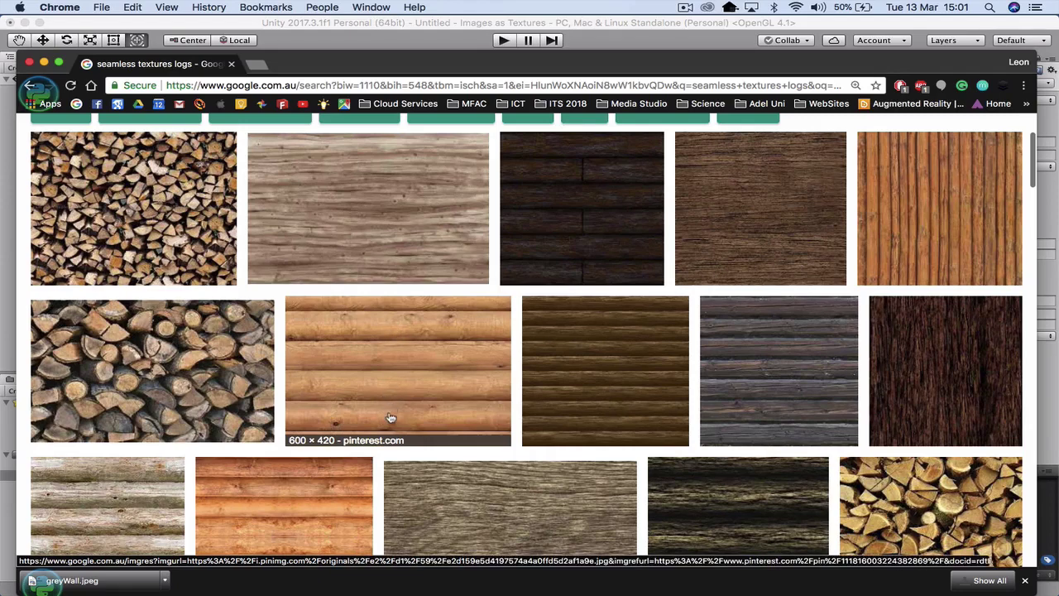
Step: Save the horizontal log texture image as log01
left_click(410, 359)
right_click(364, 355)
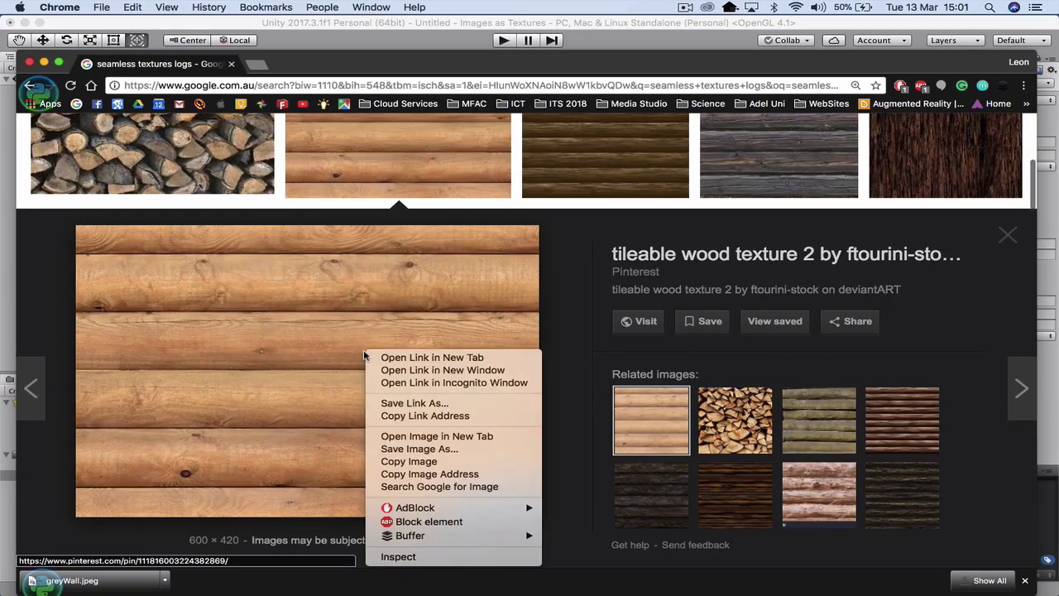
left_click(427, 449)
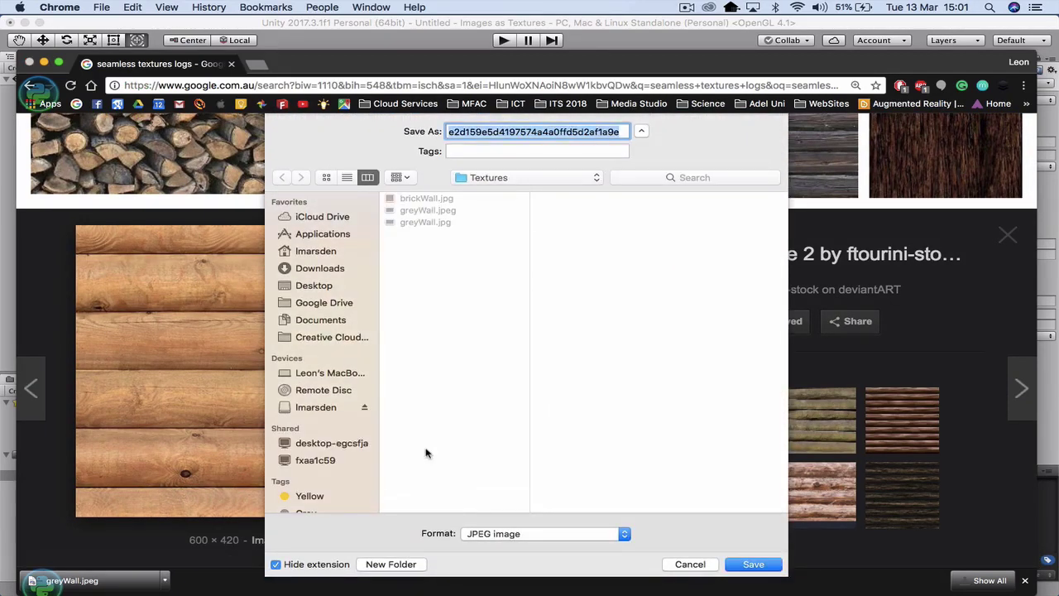
type("log01")
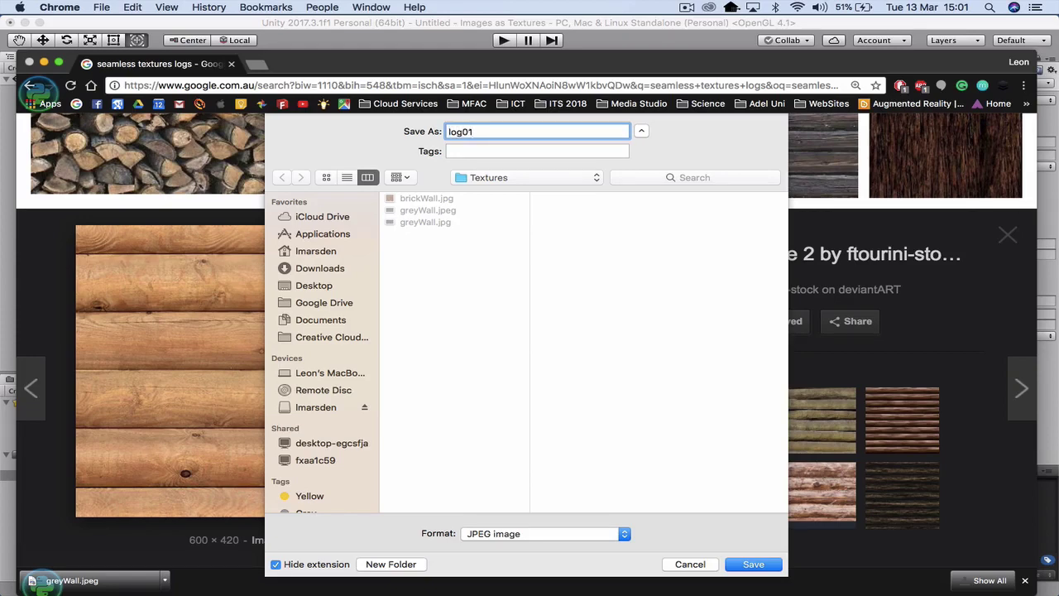
key("Return")
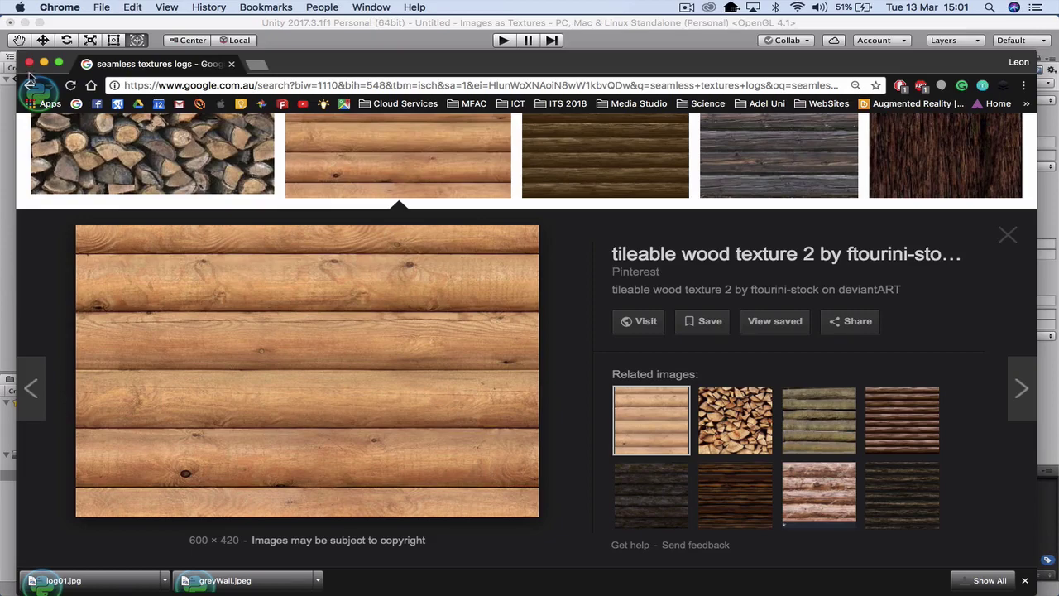
Step: Close Chrome, open Unity's images folder, and show Desktop > Textures in Finder beside it
left_click(29, 62)
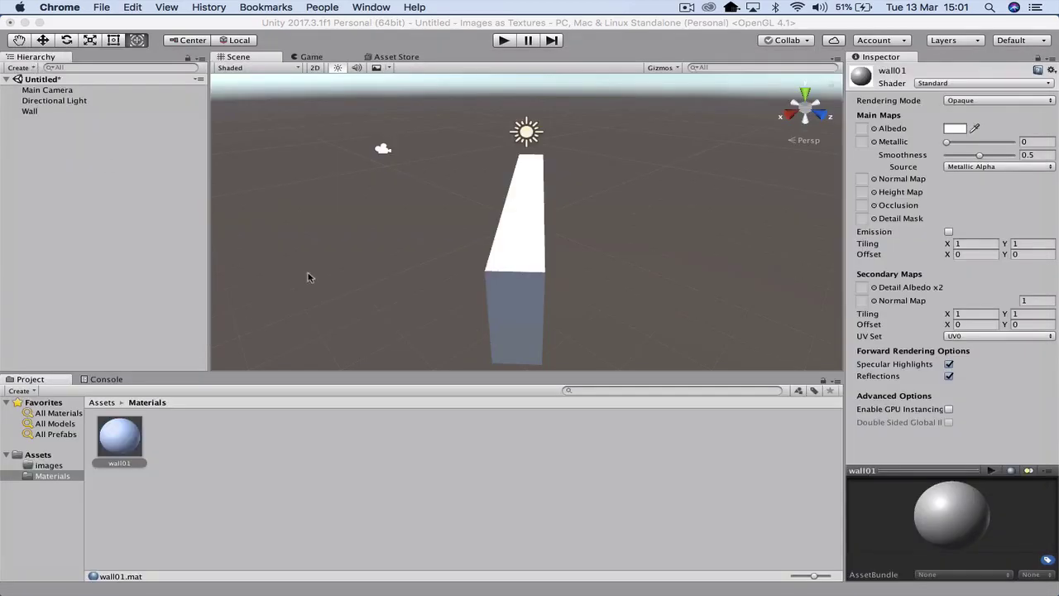
left_click(58, 466)
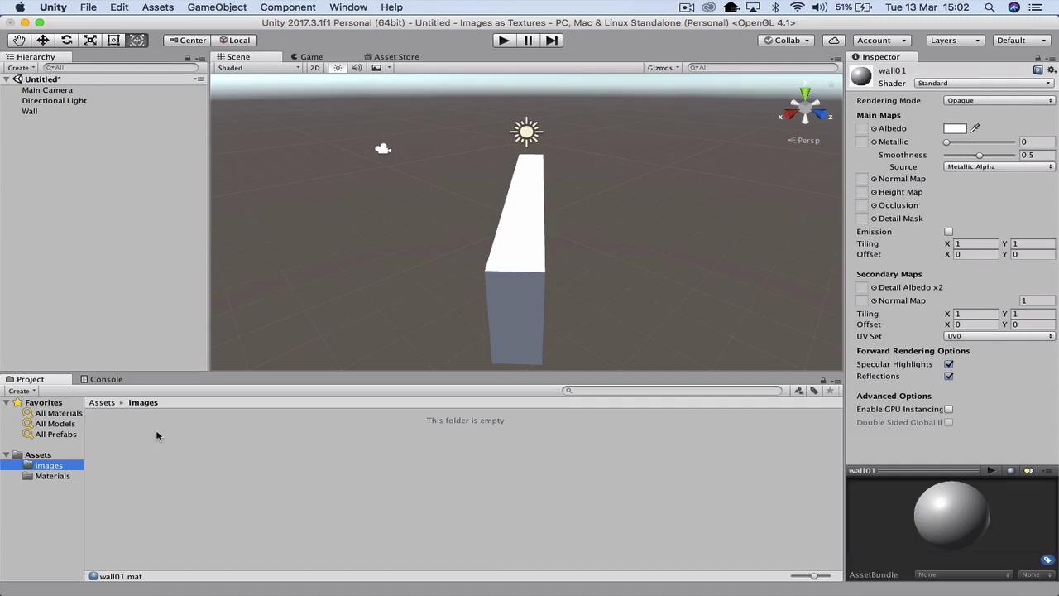
mouse_move(155, 593)
left_click(193, 568)
scroll(124, 463, "down", 5)
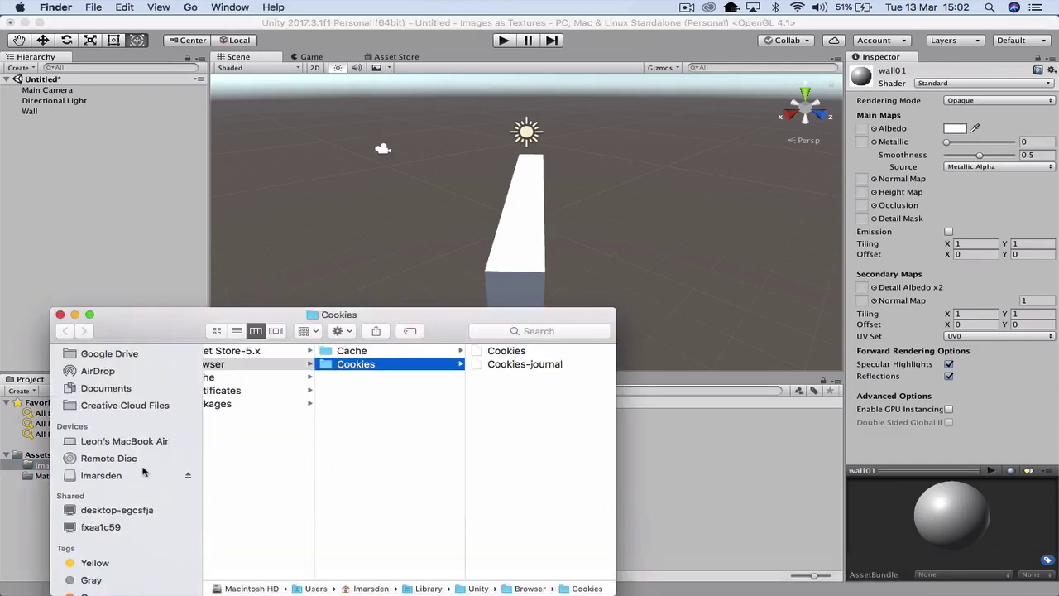
scroll(142, 471, "up", 3)
scroll(142, 470, "up", 2)
left_click(112, 432)
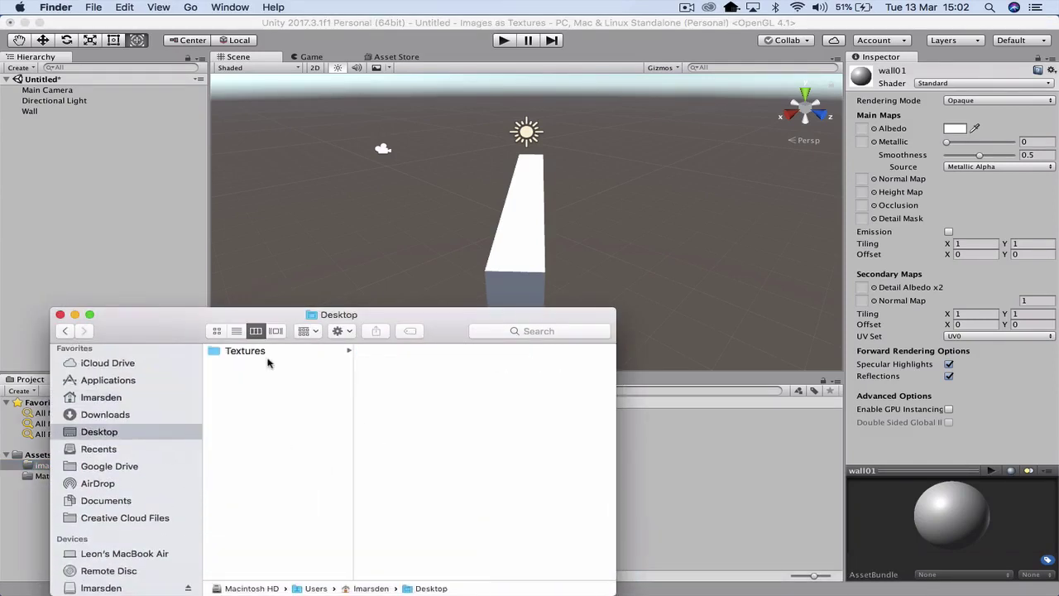
left_click(252, 350)
left_click_drag(166, 317, 455, 317)
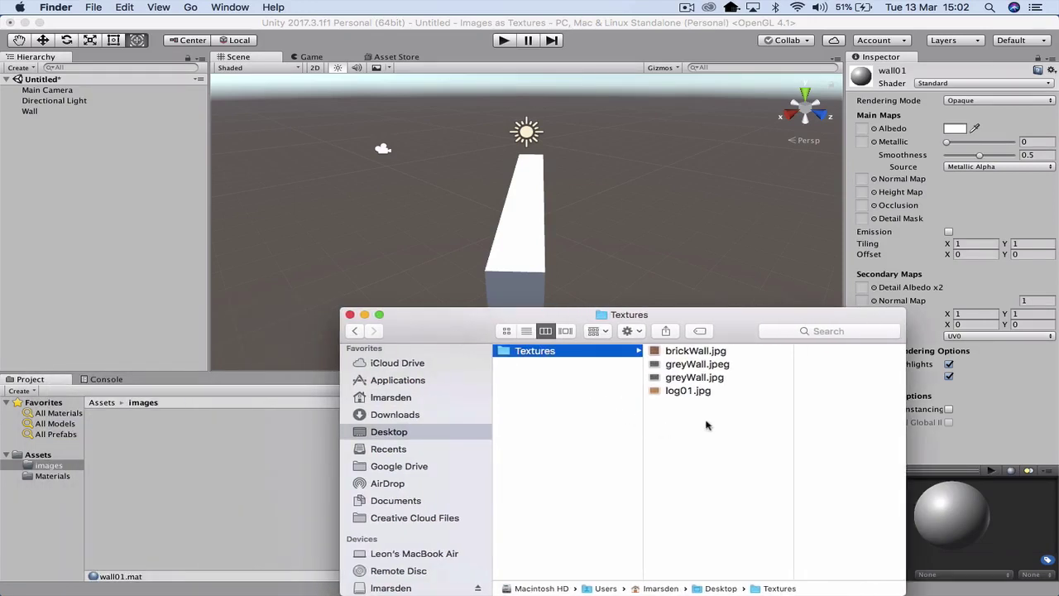
Step: Import log01, greyWall and brickWall JPGs into the images folder by dragging them
left_click(689, 391)
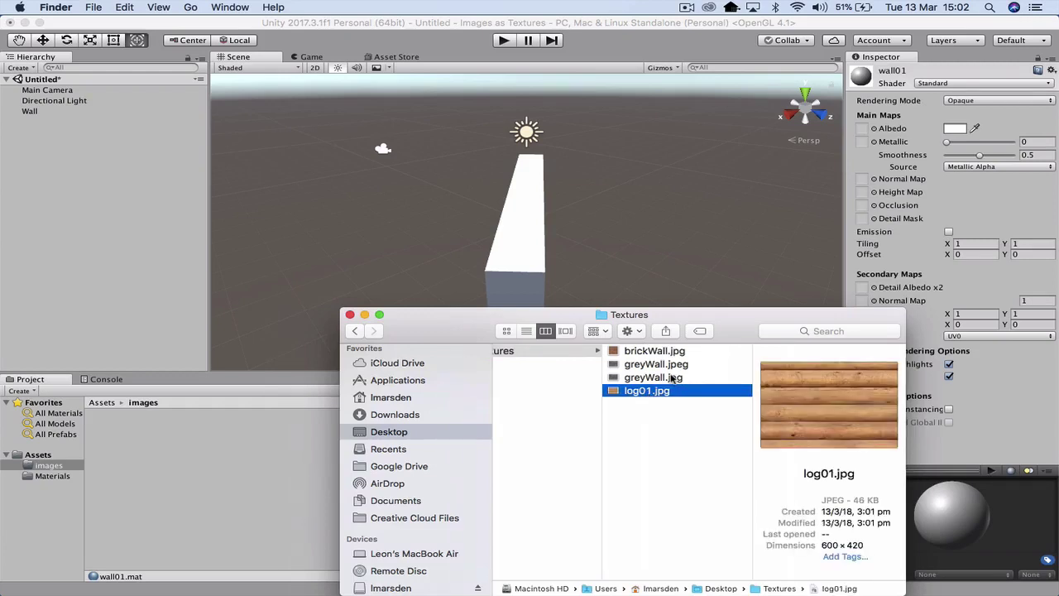
left_click(671, 377, "super")
left_click(662, 353, "super")
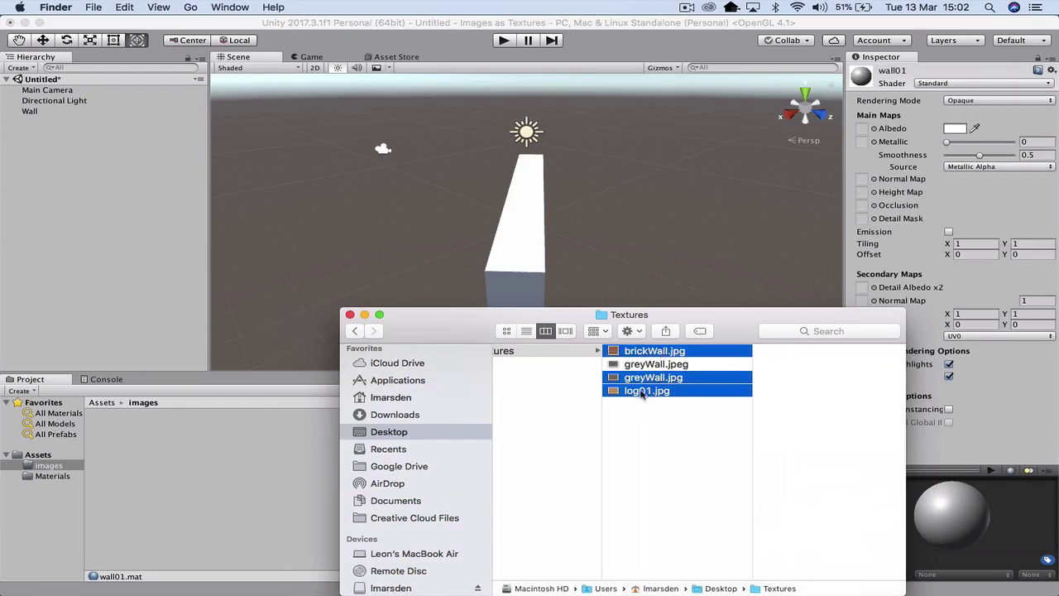
left_click_drag(641, 395, 163, 485)
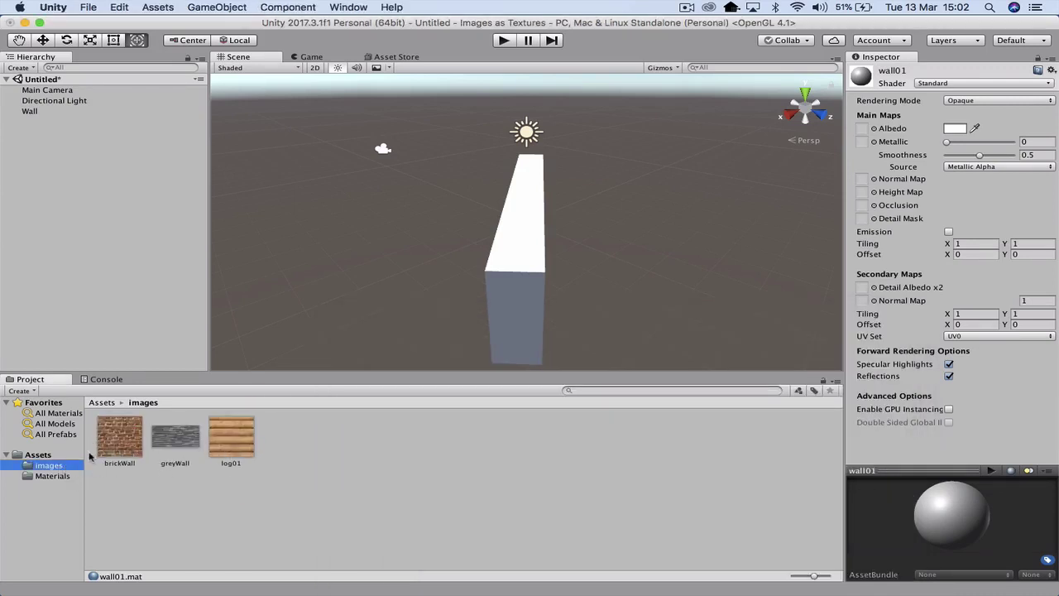
Step: Select the wall01 material in the Materials folder and switch its shader to Legacy Shaders/Diffuse
left_click(52, 477)
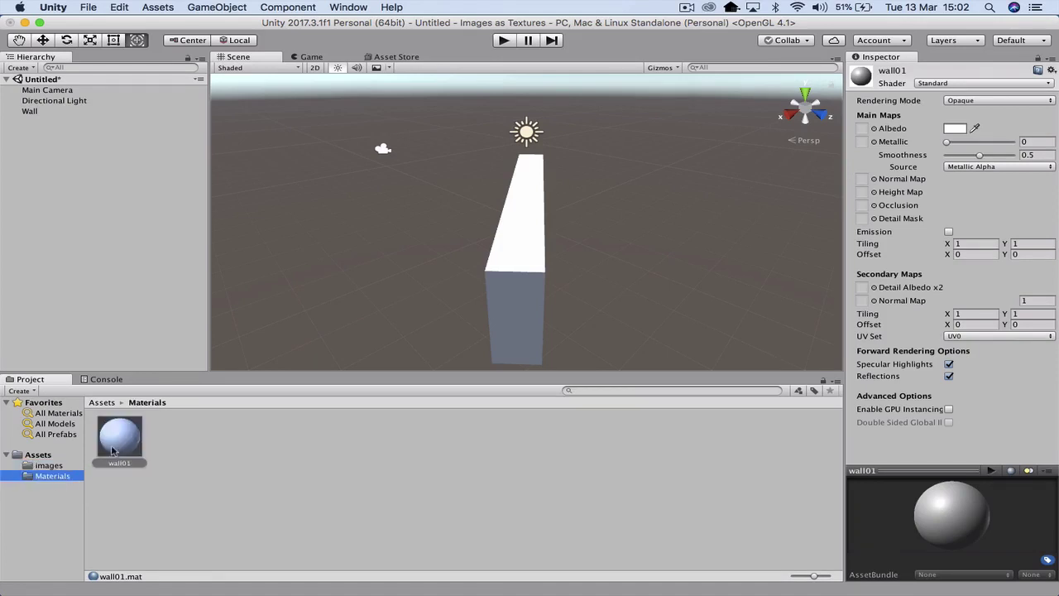
left_click(49, 465)
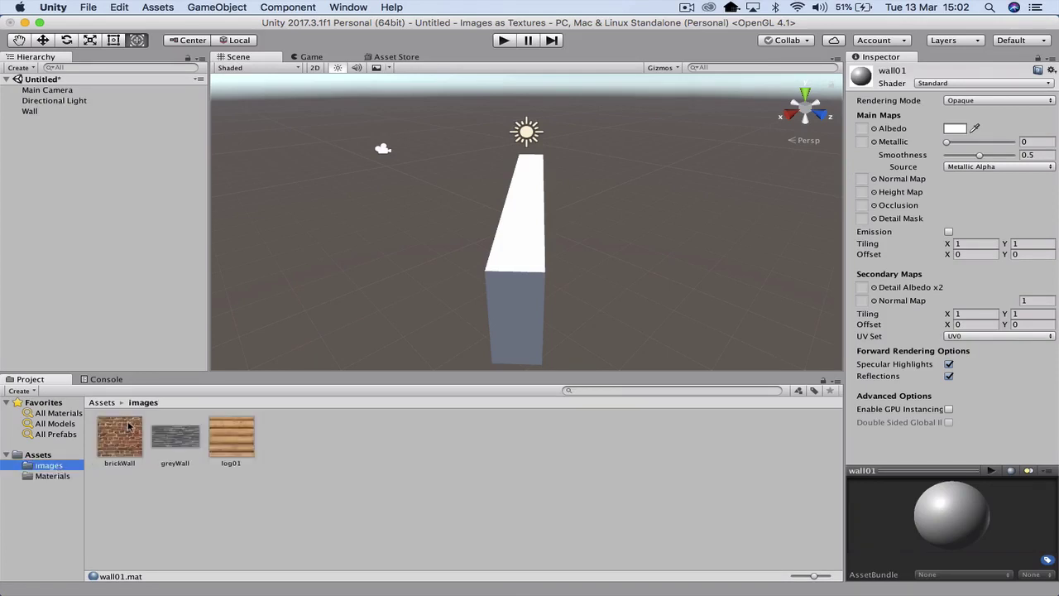
left_click(55, 476)
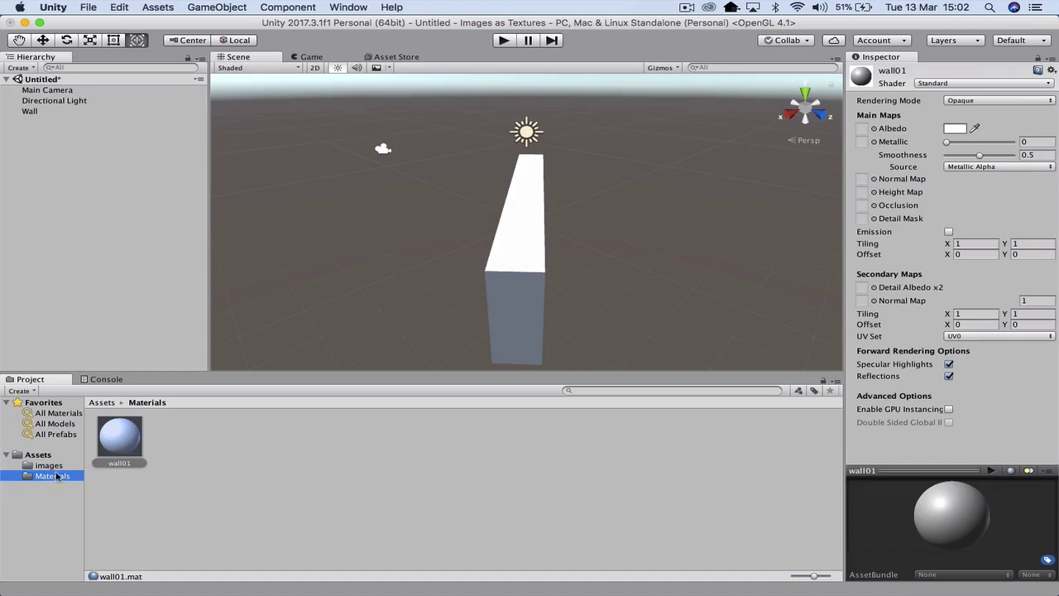
left_click(122, 442)
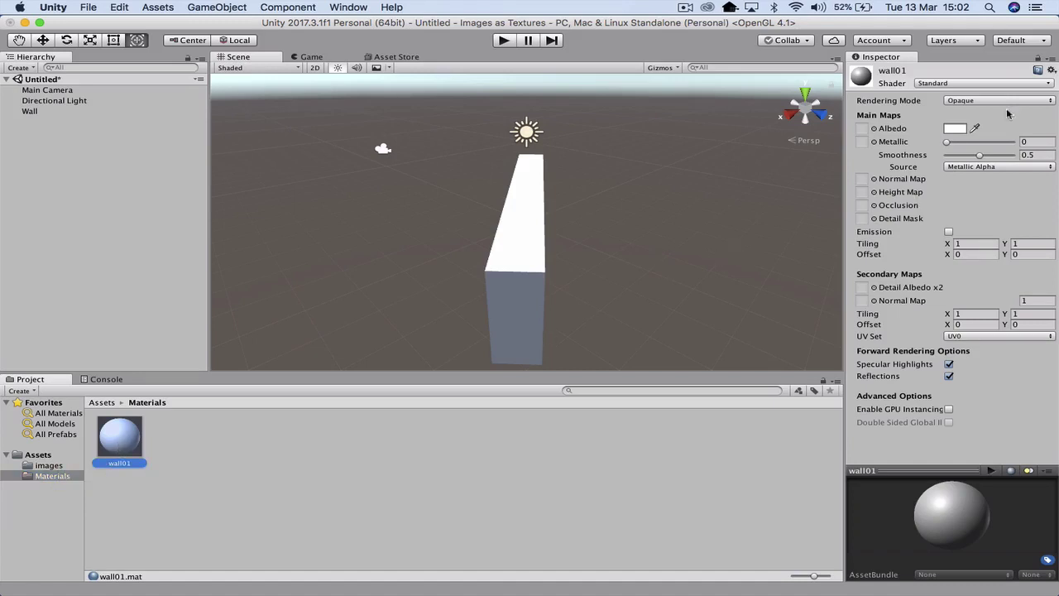
left_click(1029, 84)
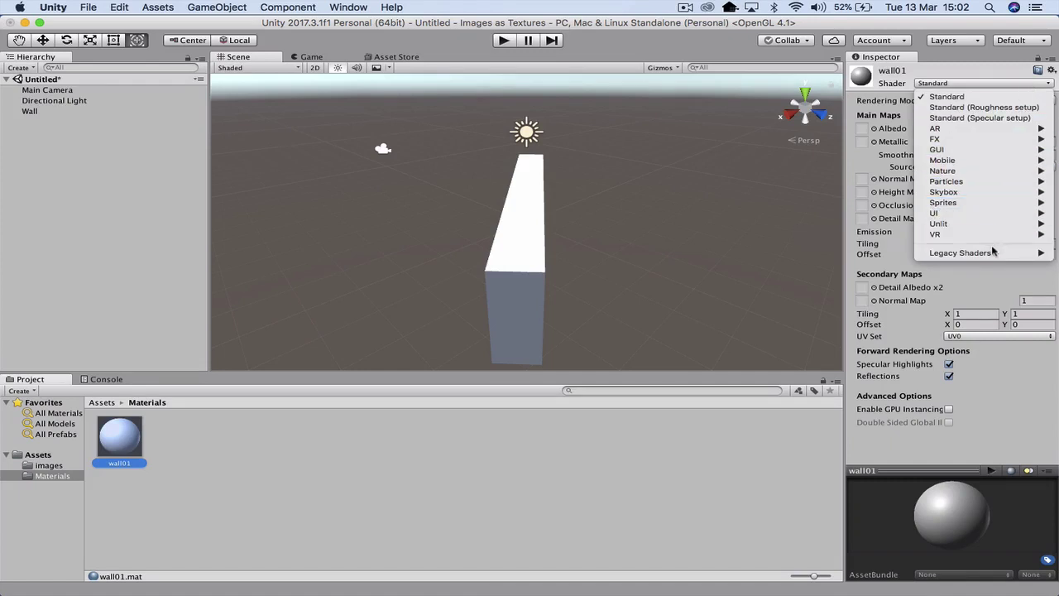
mouse_move(993, 253)
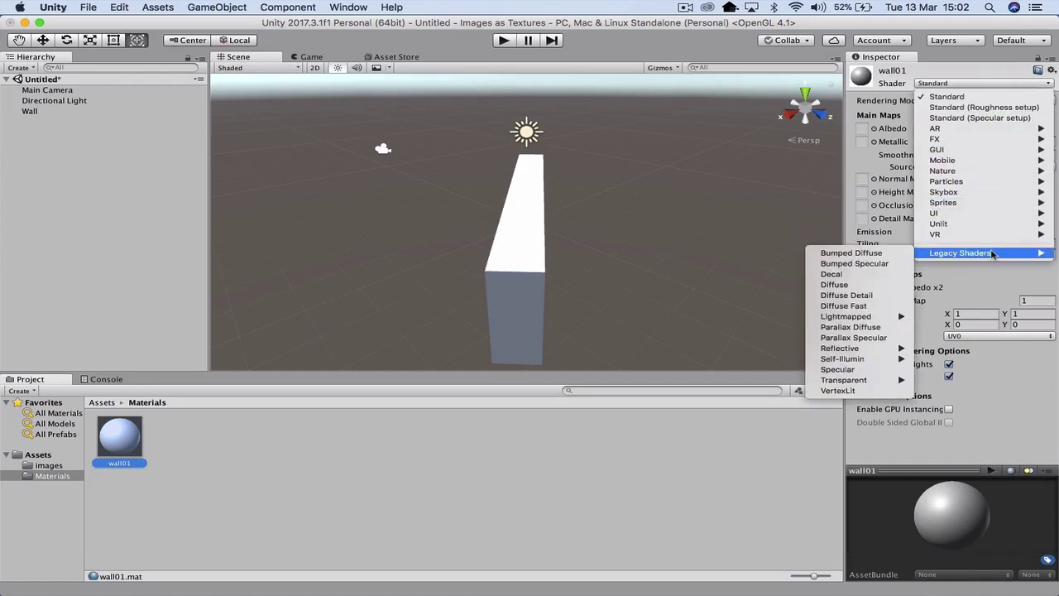
left_click(866, 287)
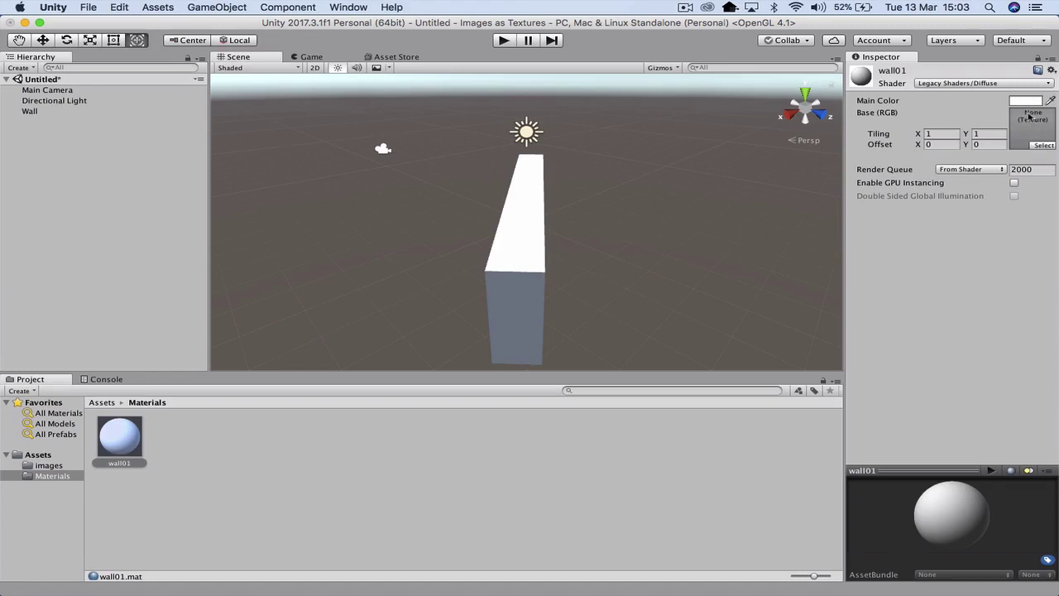
Step: Assign the greyWall texture as the wall01 material's base texture
left_click(1042, 145)
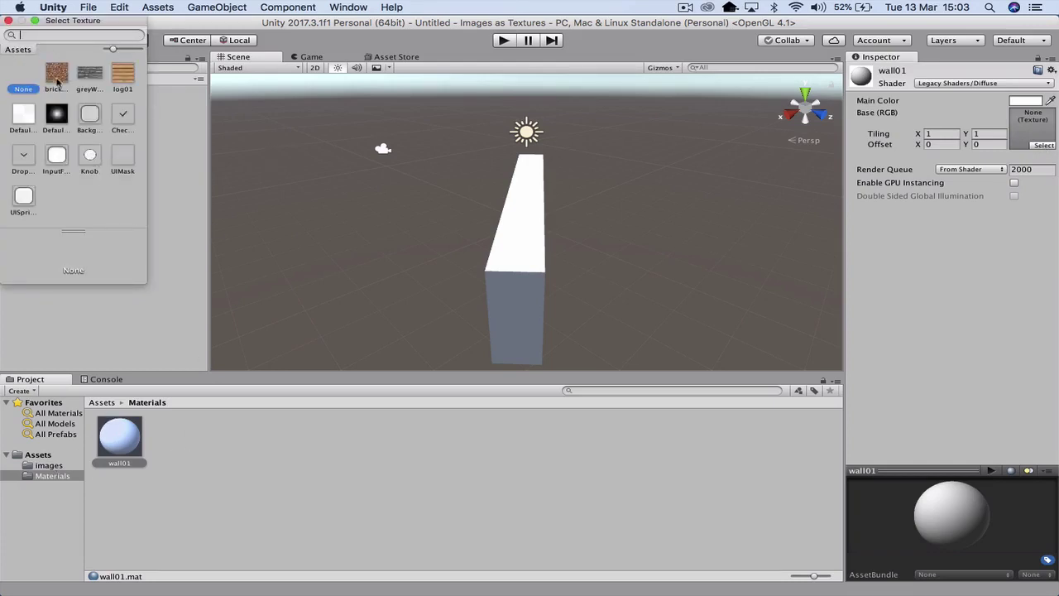
left_click(91, 75)
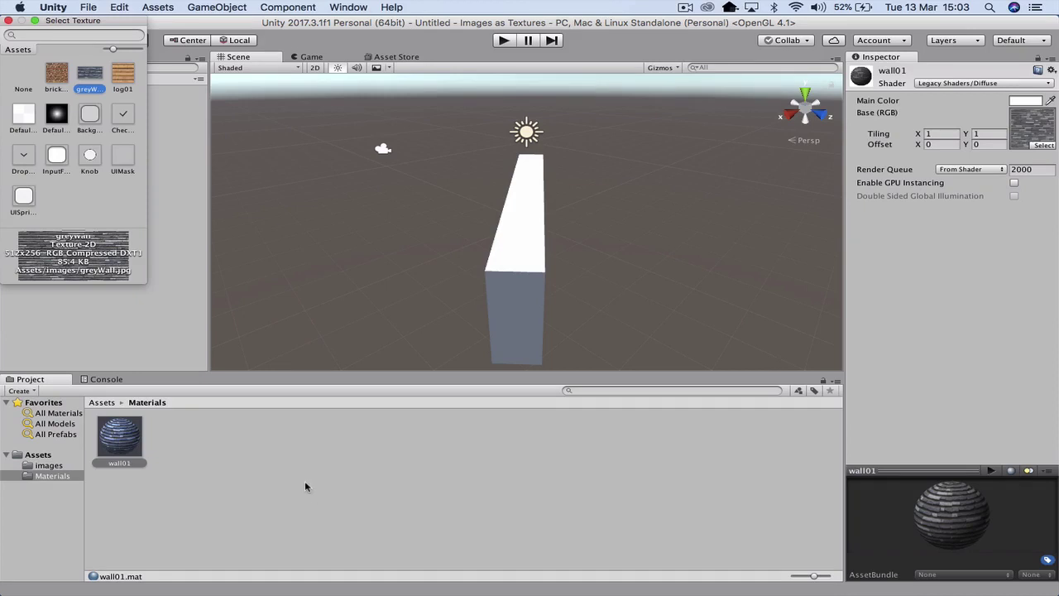
left_click(310, 496)
Step: Apply wall01 to the Wall object and test-run the scene to check the grey stone look
left_click(29, 112)
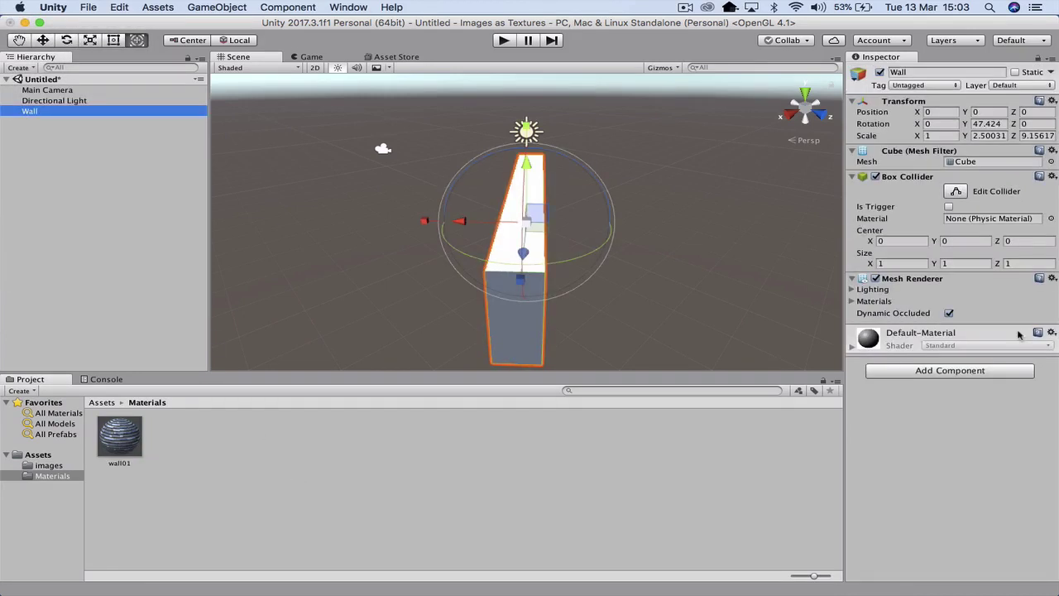
left_click_drag(136, 431, 897, 448)
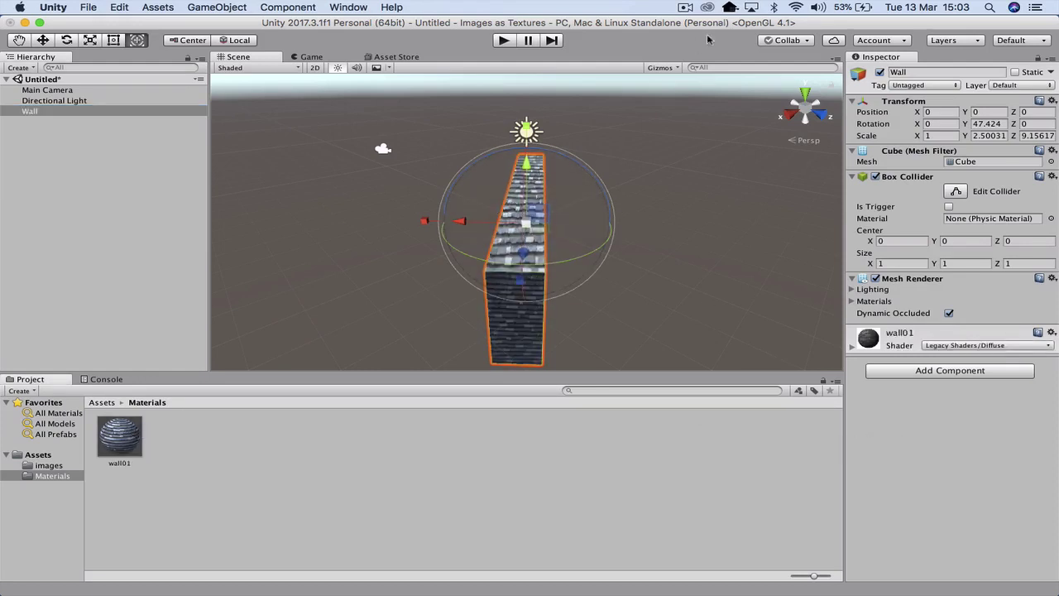
left_click(501, 41)
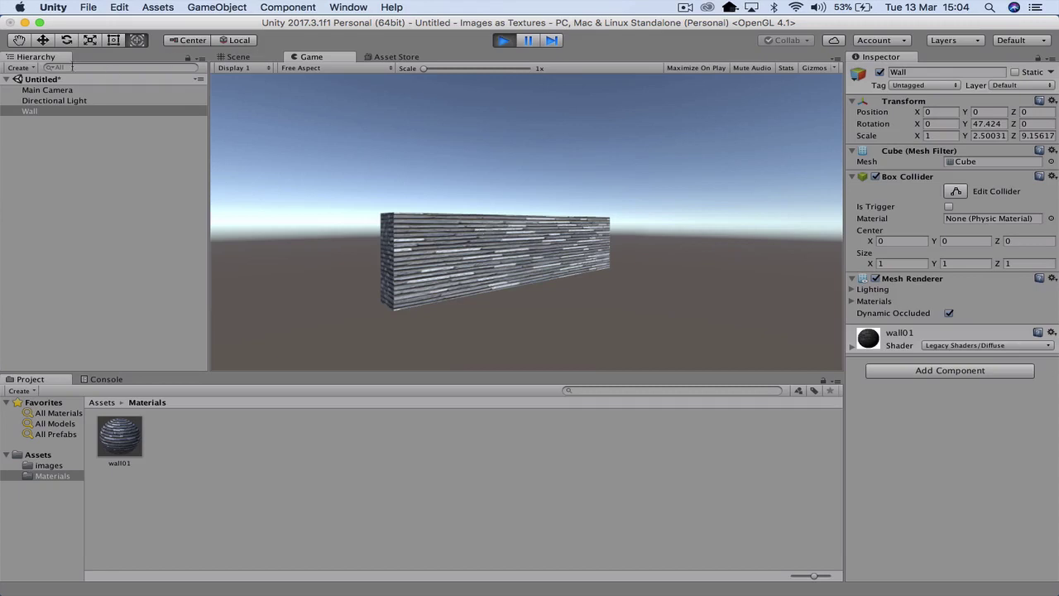
left_click(503, 41)
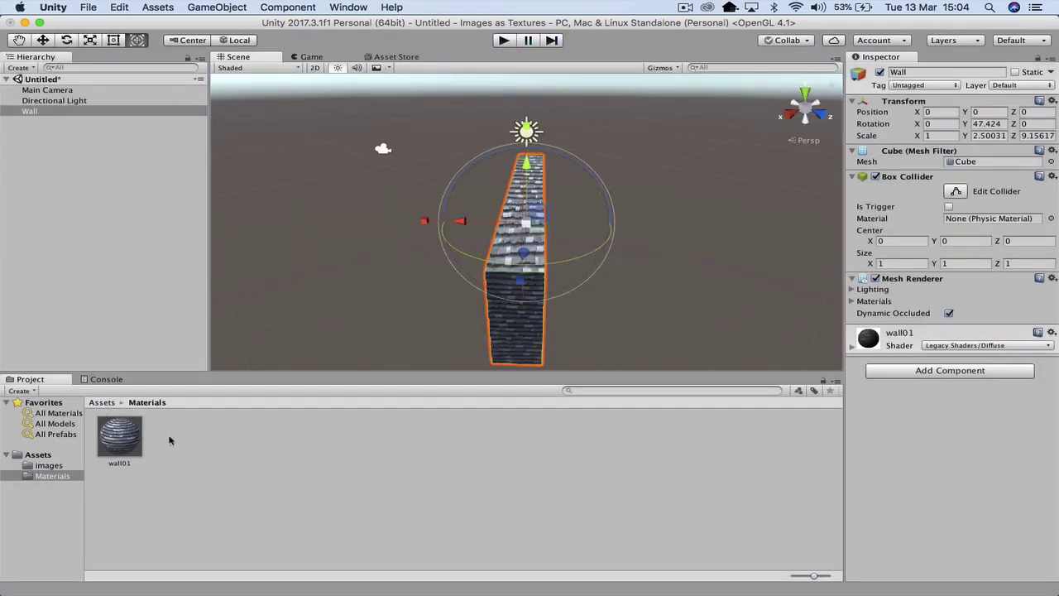
Step: Create a new material named LogWall using the Legacy Shaders/Diffuse shader
right_click(197, 446)
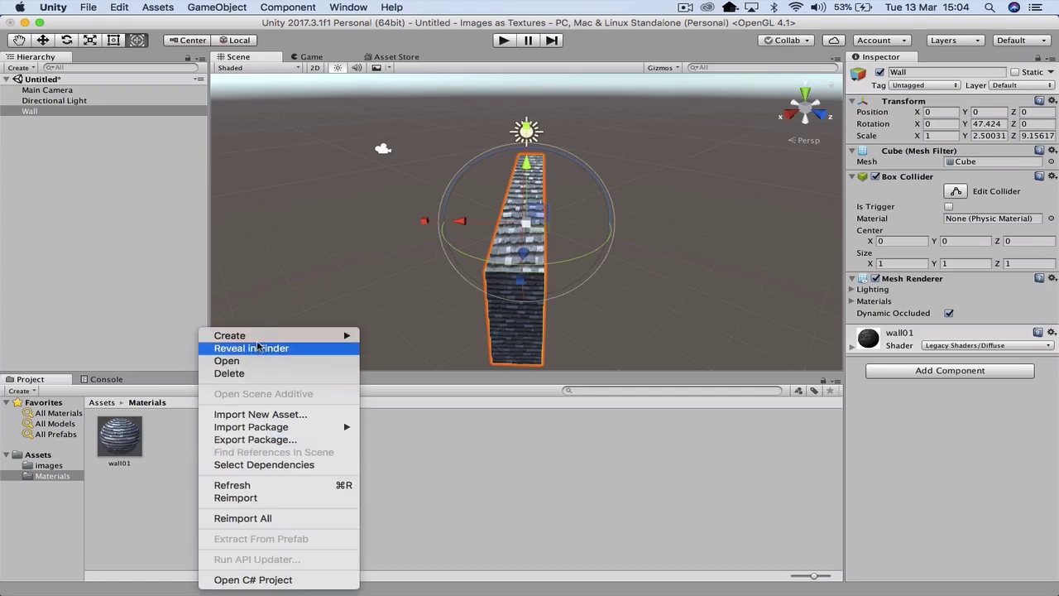
mouse_move(263, 336)
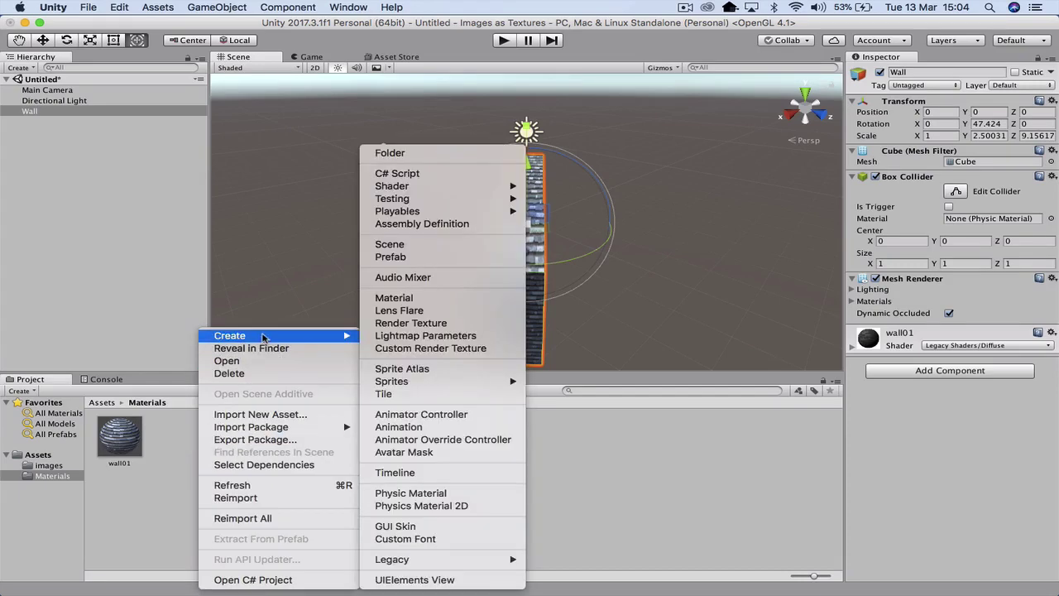
left_click(418, 299)
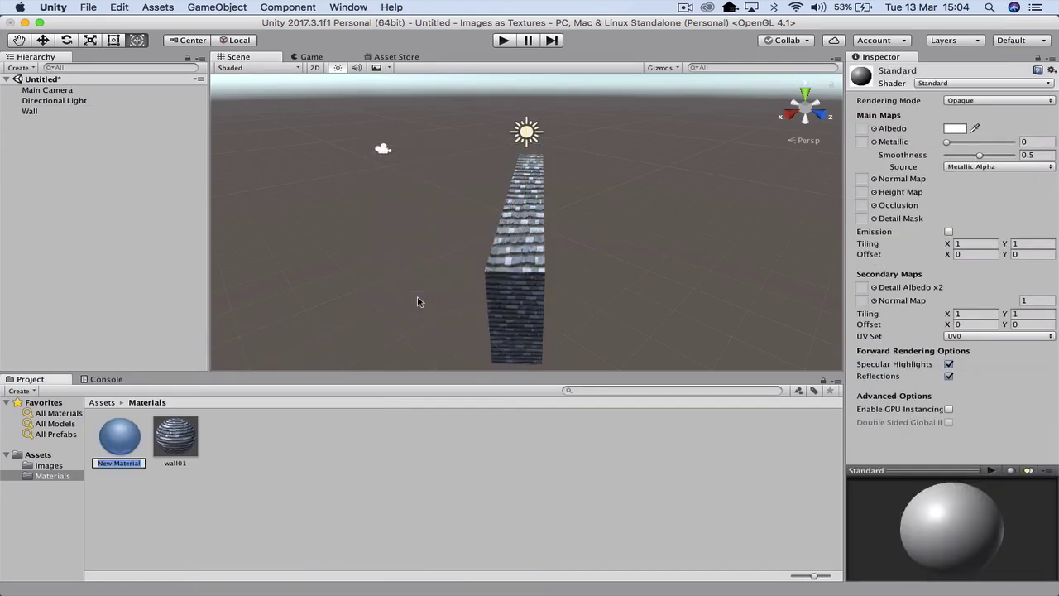
type("LogWall")
key("Return")
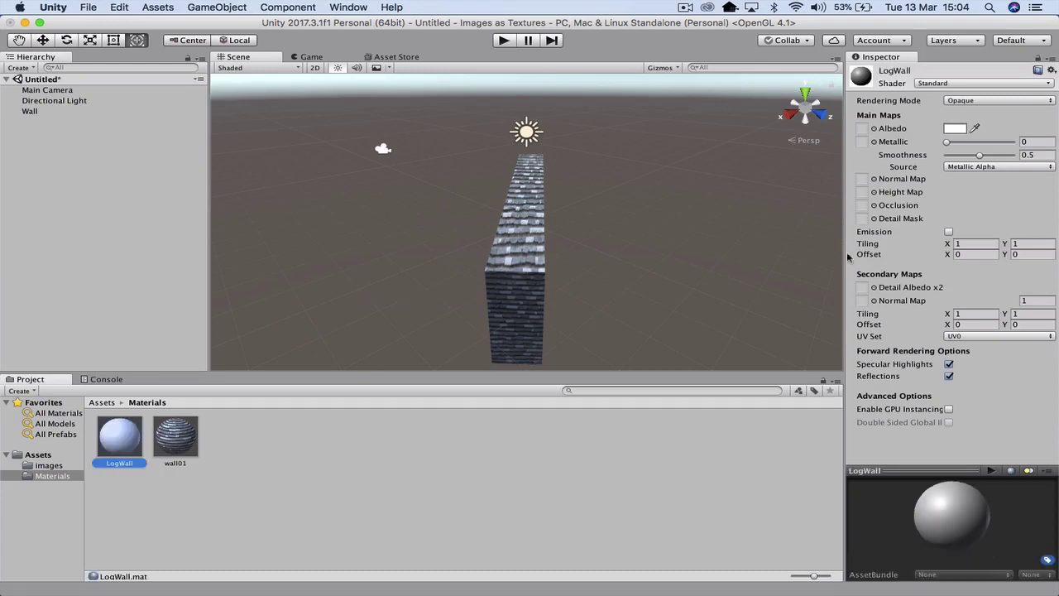
left_click(978, 84)
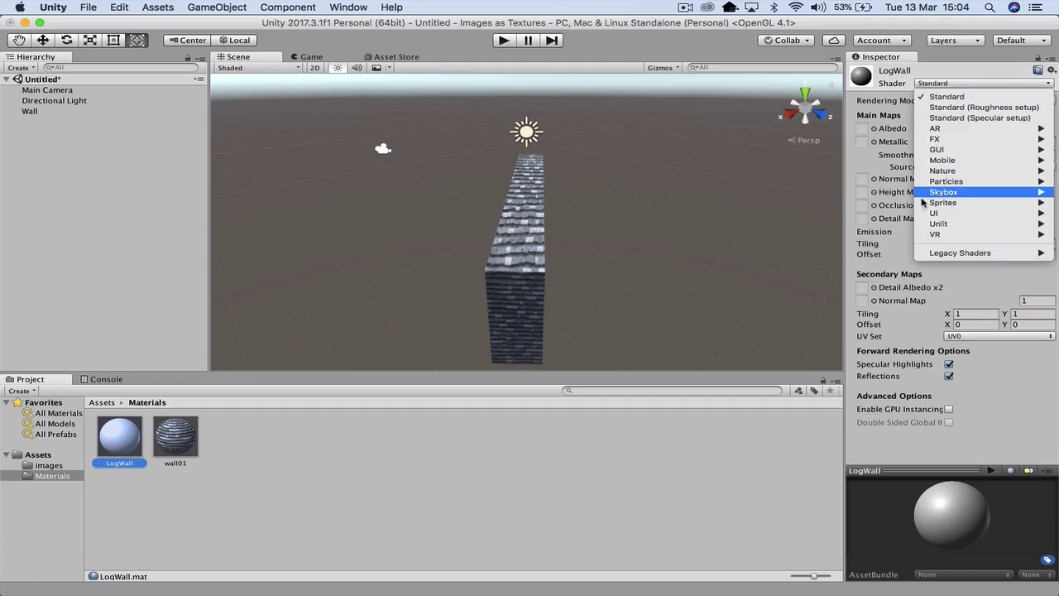
mouse_move(949, 253)
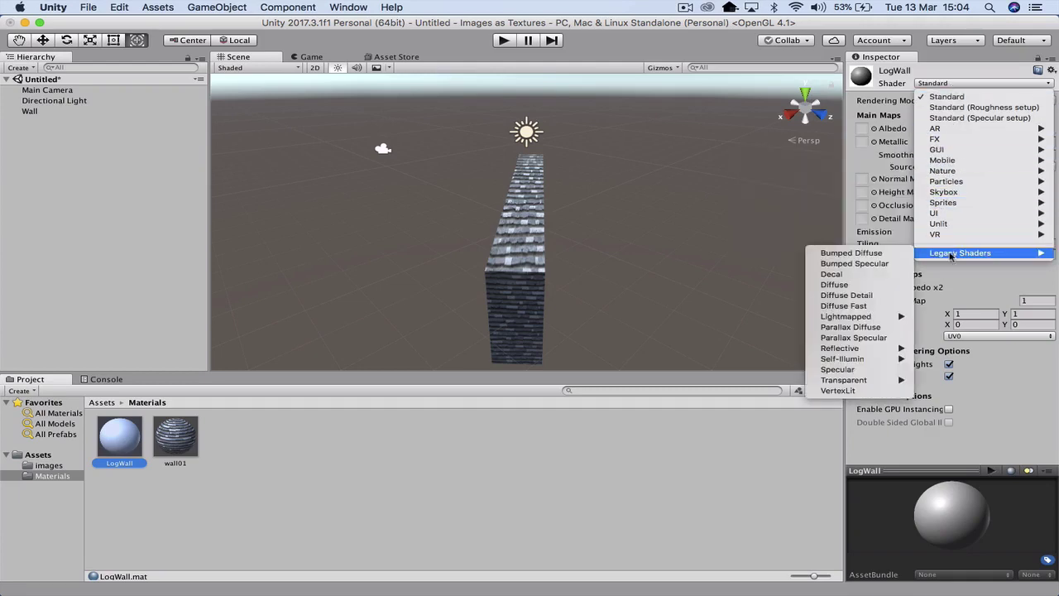
left_click(834, 285)
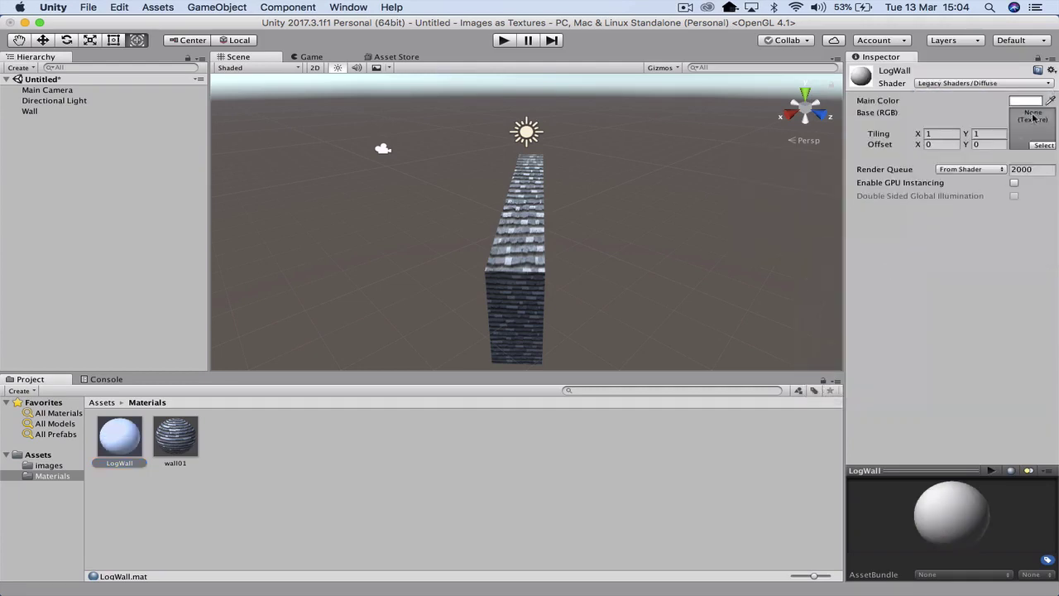
Step: Give LogWall the log01 base texture and apply it to the Wall object
left_click(1040, 146)
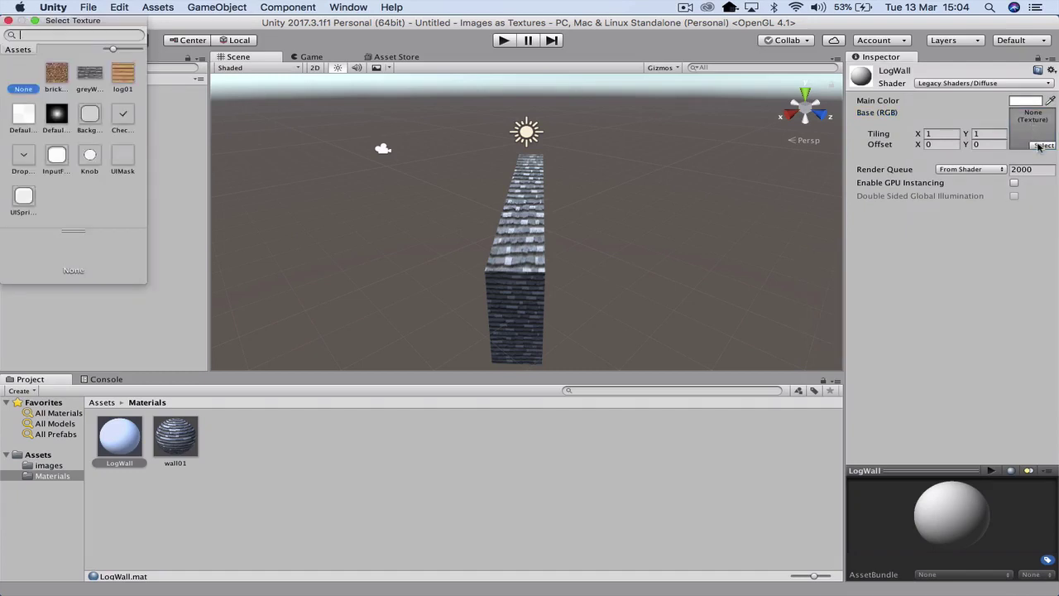
left_click(124, 76)
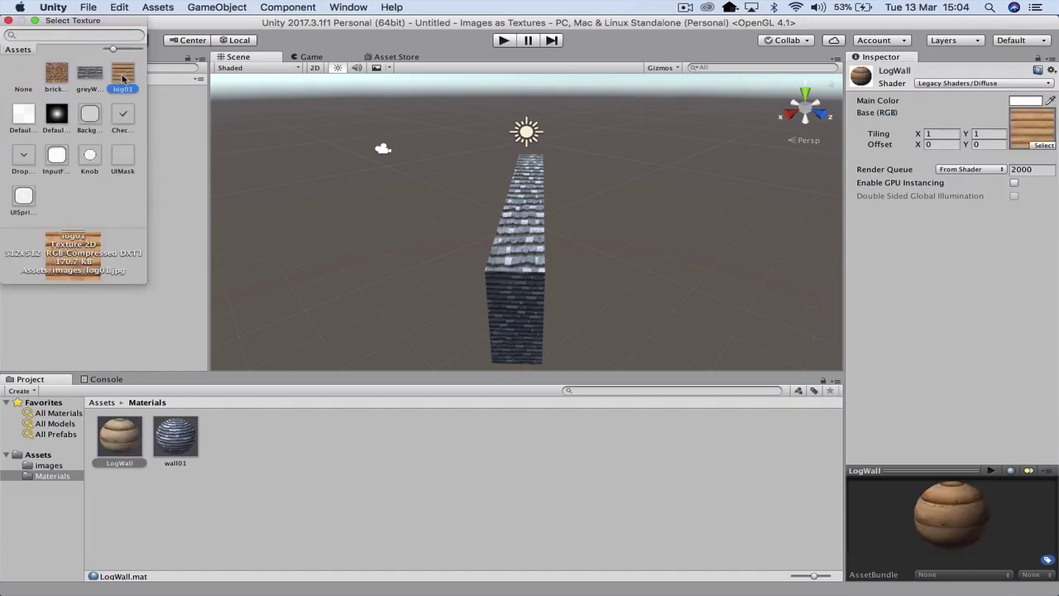
left_click(238, 506)
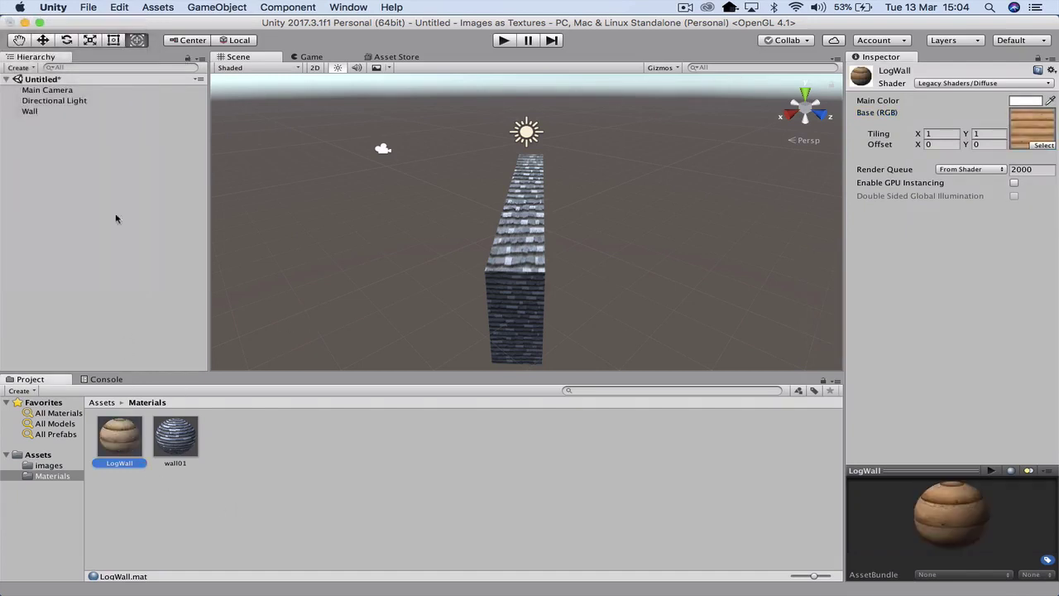
left_click(29, 111)
left_click_drag(124, 434, 941, 485)
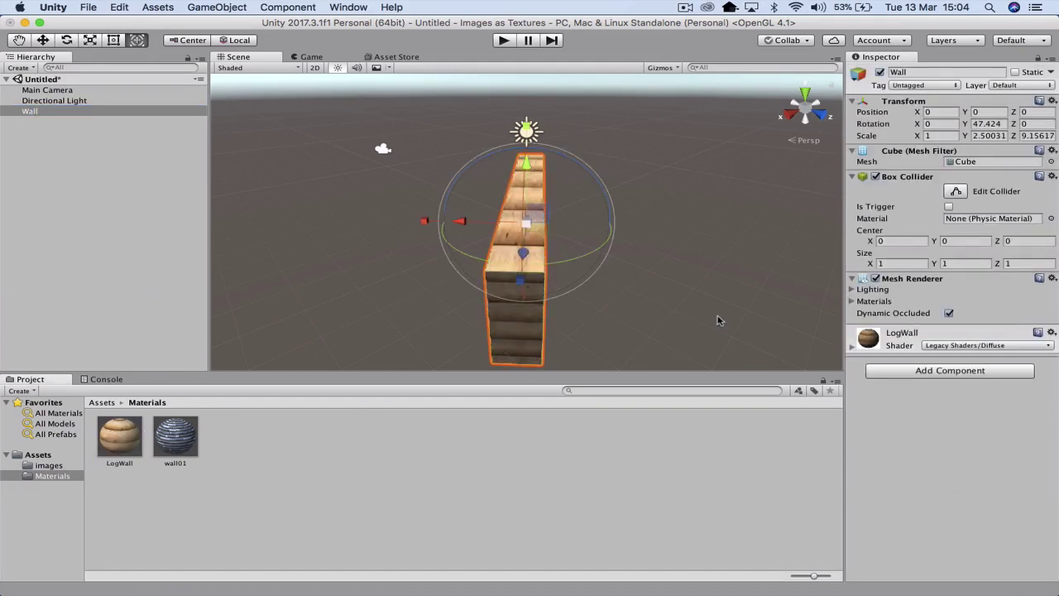
Step: Enter Play mode to view the Wall covered in LogWall's wooden logs
left_click(503, 41)
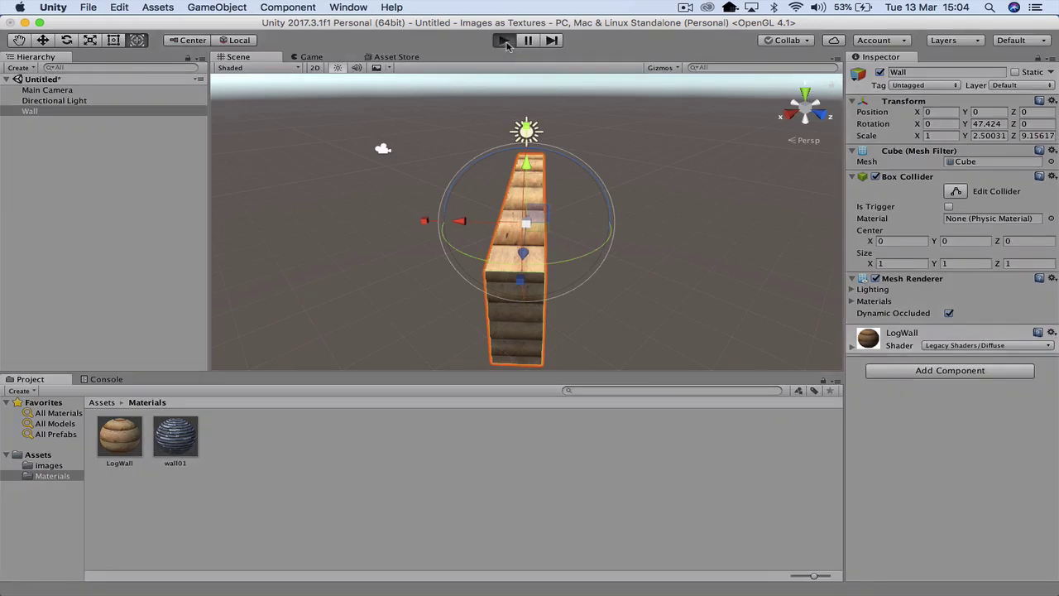